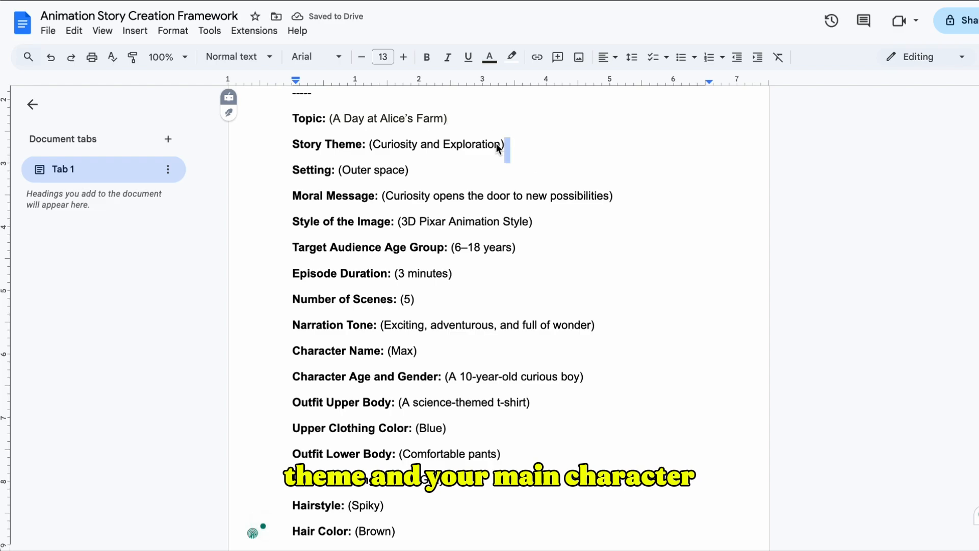
- Set Story Theme to "Finding joy in little things", Setting to "Countryside farm" and Moral Message to "Effort and dedication bring true happiness"
text(Finding joy in little things)
drag(341, 169, 406, 170)
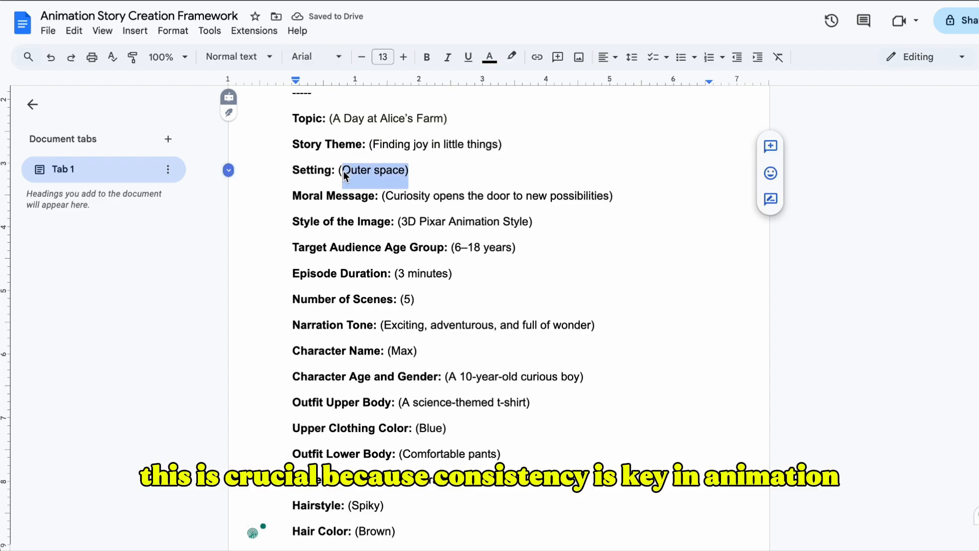
text(Countryside farm)
drag(702, 196, 387, 196)
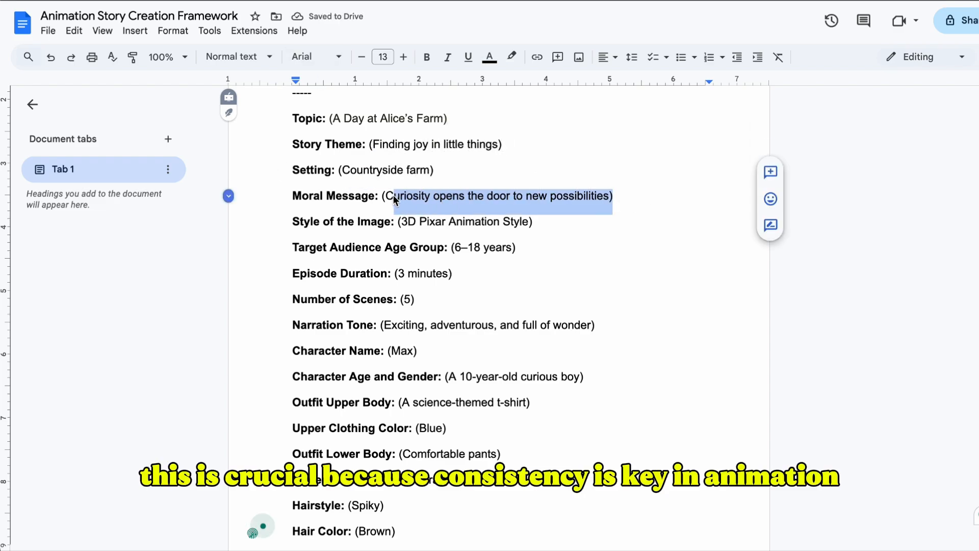
key(BackSpace)
text(Effort and dedication bring true happiness)
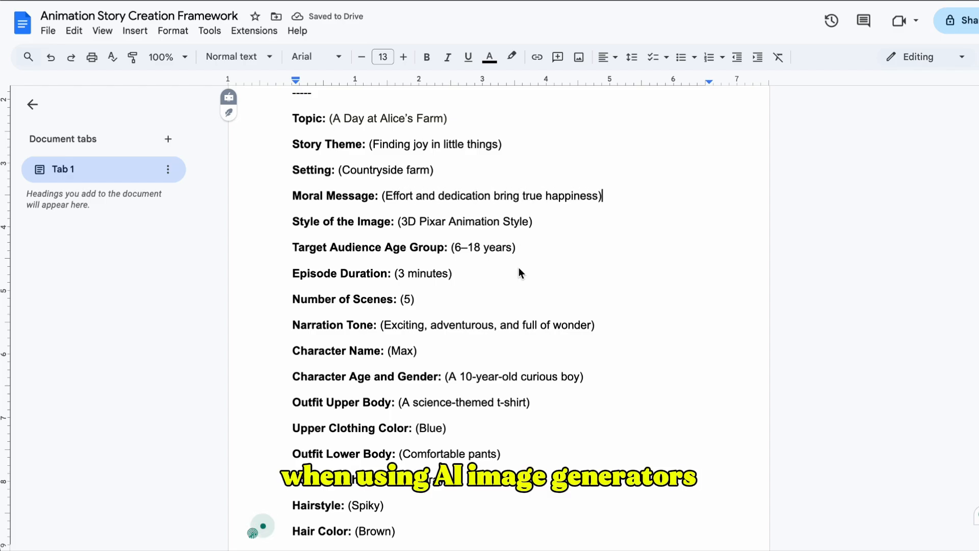
- Set Narration Tone to "Lively and uplifting", Character Name to "Alice" and Character Age and Gender to "A 12-year-old girl"
scroll(518, 273, down, 1)
drag(595, 275, 383, 276)
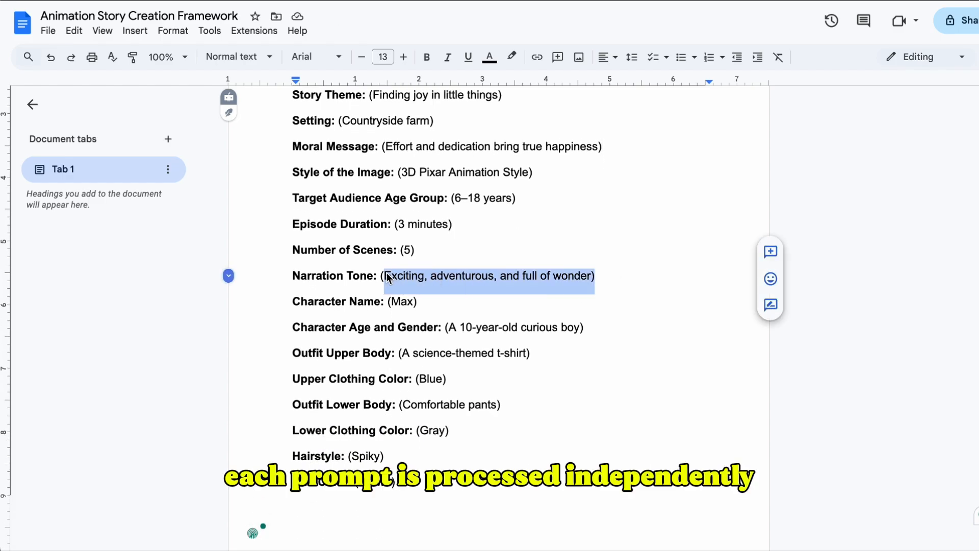
text(Lively and uplifting)
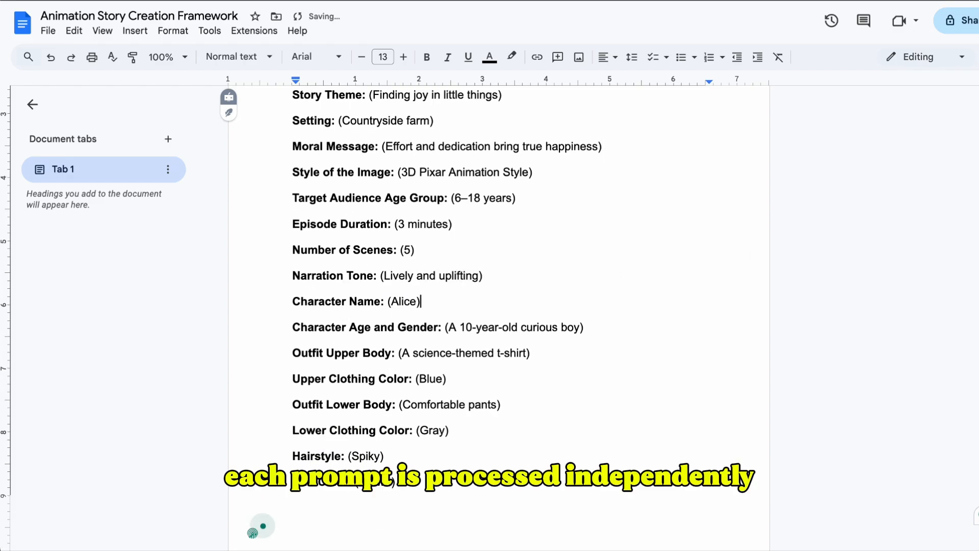
drag(587, 328, 459, 328)
text(12-year-o)
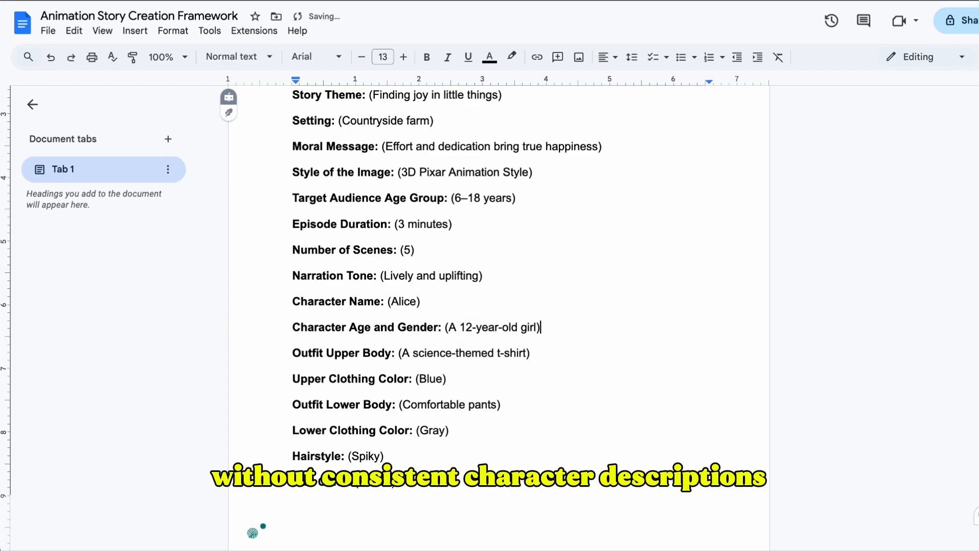
- Set Outfit Upper Body to "A casual shirt", Upper Clothing Color to "Yellow" and Lower Clothing Color to "White"
drag(535, 352, 400, 353)
text(A casual shirt))
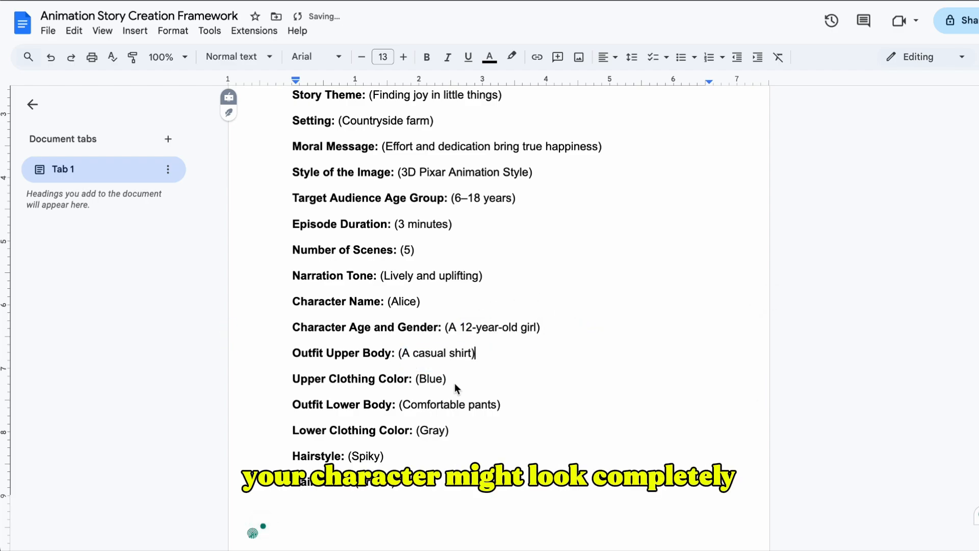
text(Yel)
drag(448, 378, 419, 367)
text(low))
scroll(507, 413, down, 2)
text(White)
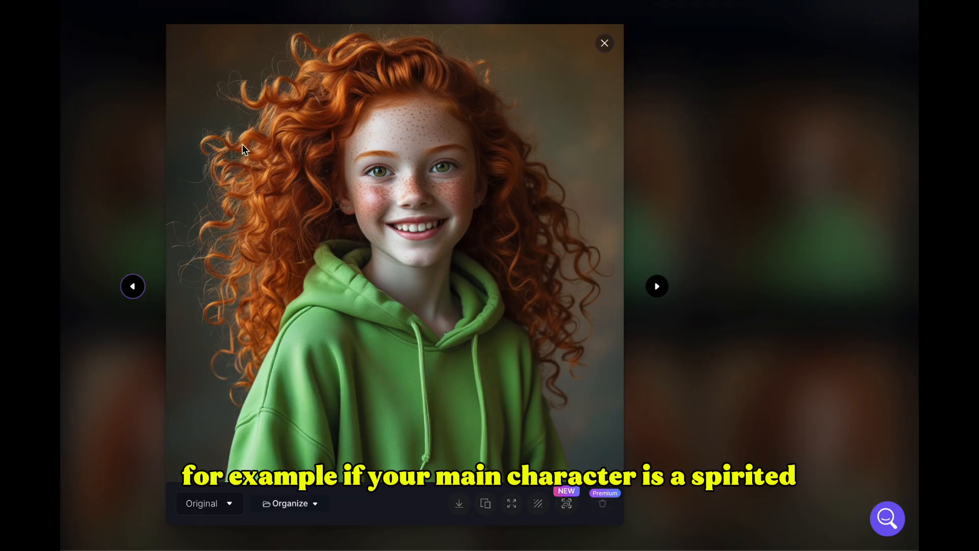
- Close the enlarged portrait, and examine the essential guidelines and image prompt format structure in Section 2 of the framework document
click(599, 46)
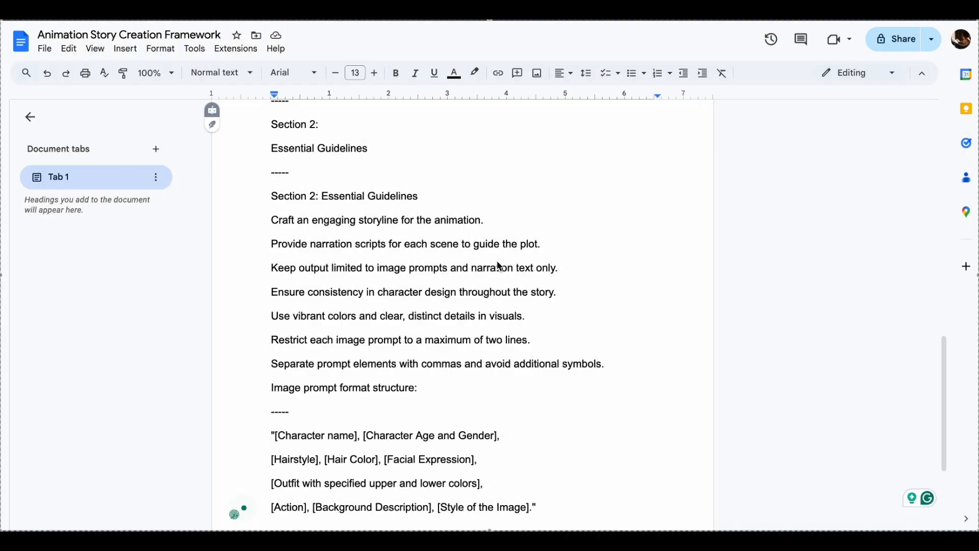
scroll(498, 265, up, 8)
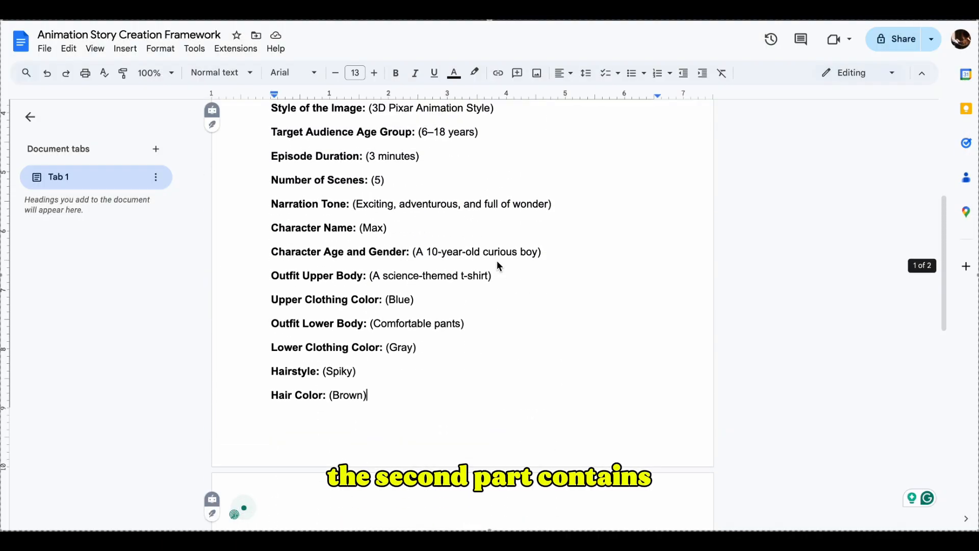
scroll(498, 265, down, 7)
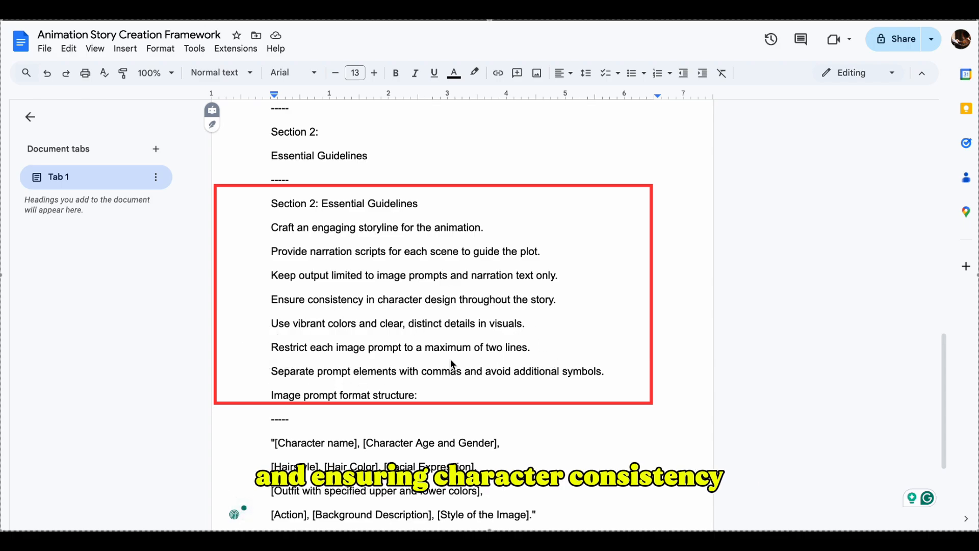
scroll(345, 416, down, 3)
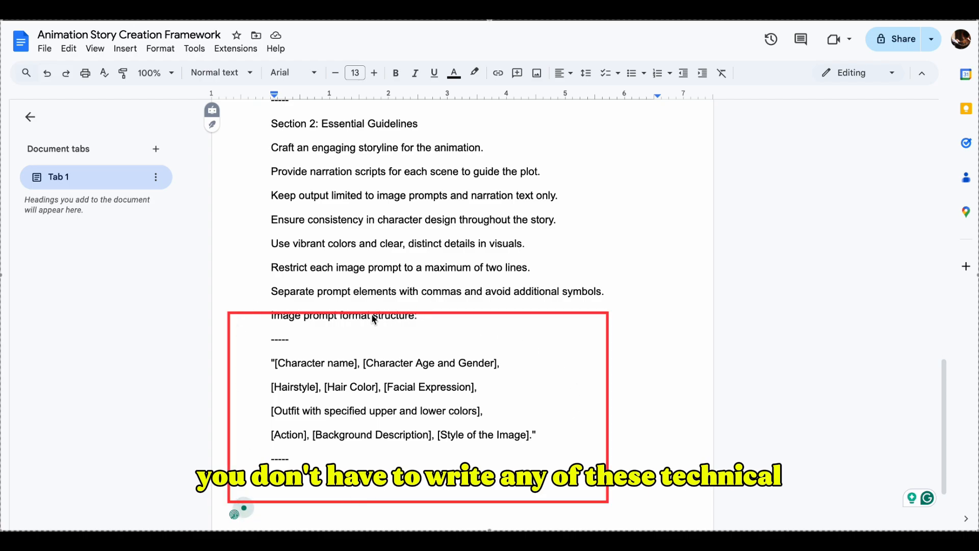
scroll(621, 329, up, 1)
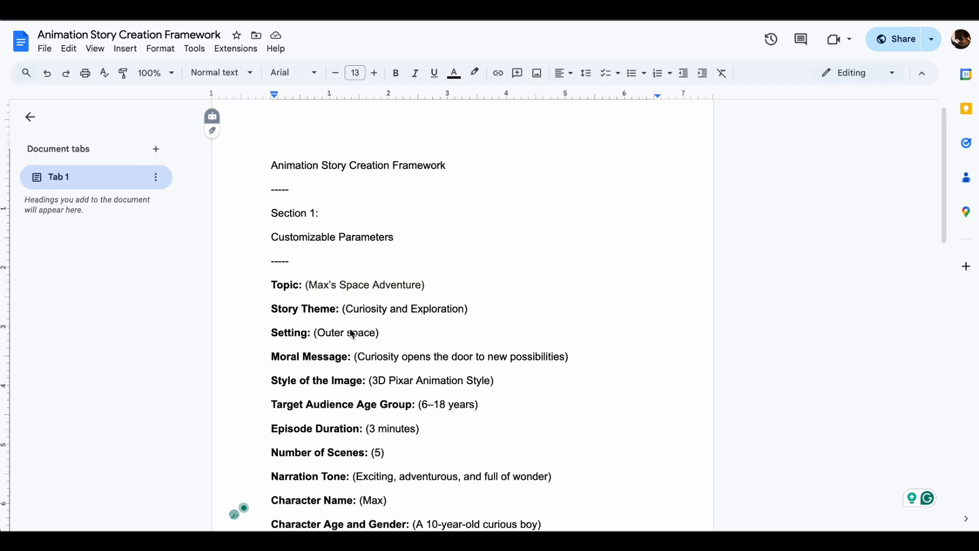
- Copy the entire text of the Animation Story Creation Framework document
key(ctrl+a)
key(ctrl+c)
right_click(321, 212)
click(339, 242)
scroll(342, 370, down, 10)
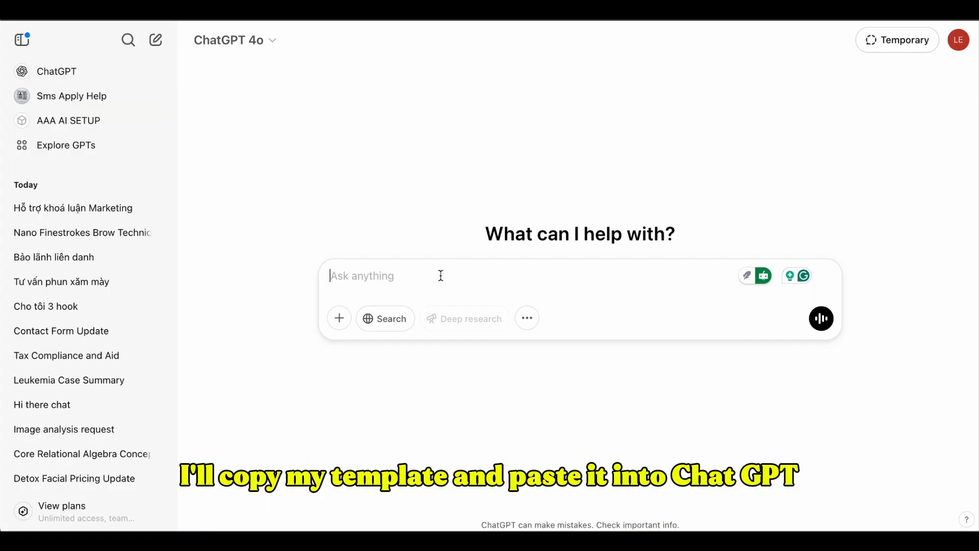
- Switch to ChatGPT, paste the copied framework as a new prompt and submit it
key(ctrl+v)
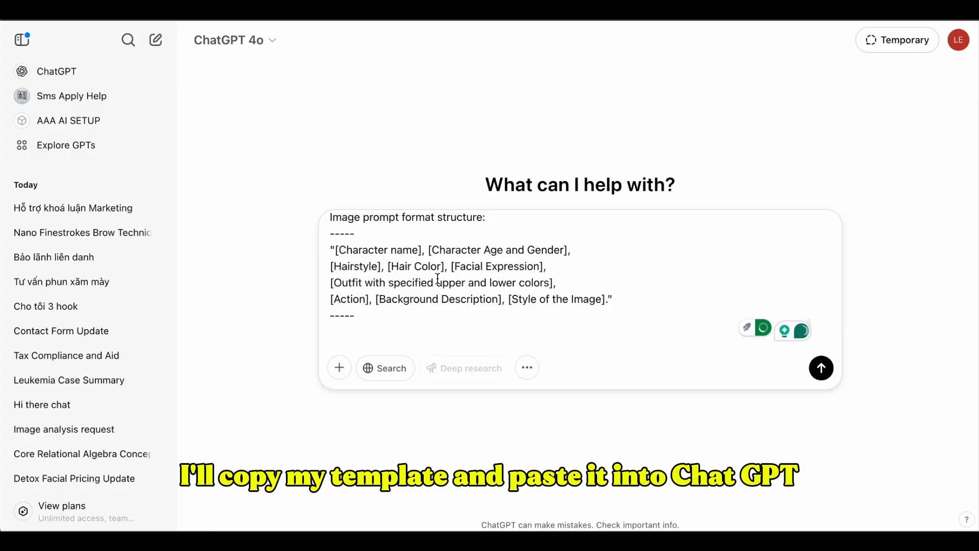
scroll(437, 280, down, 10)
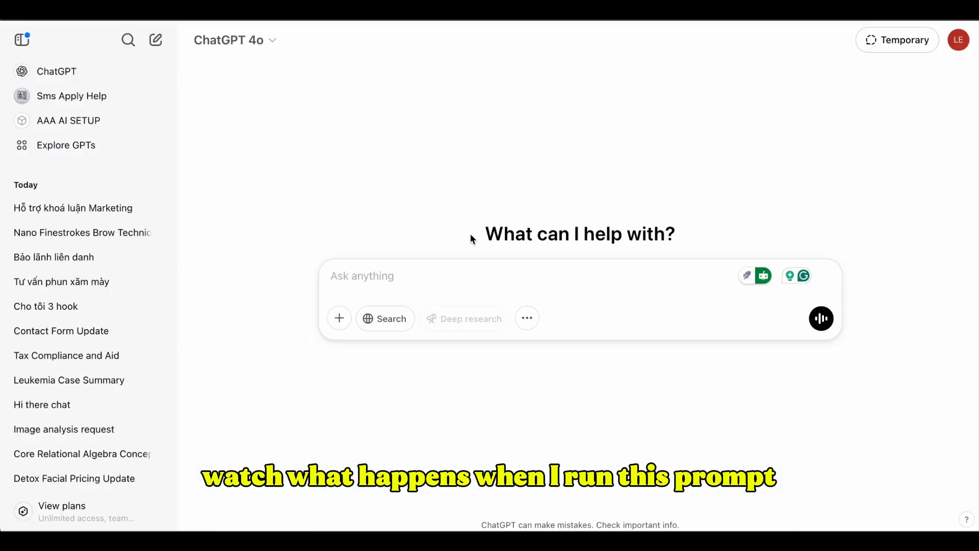
key(ctrl+v)
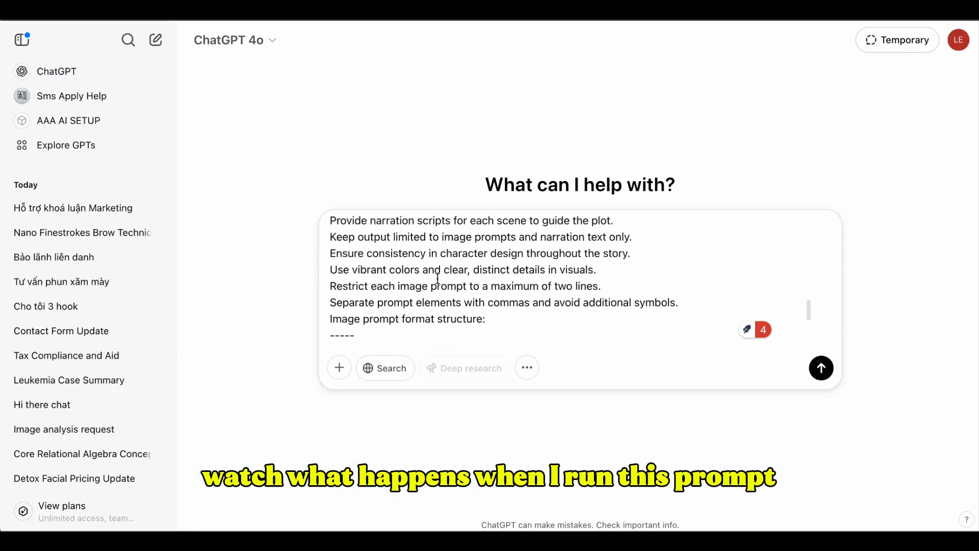
key(Return)
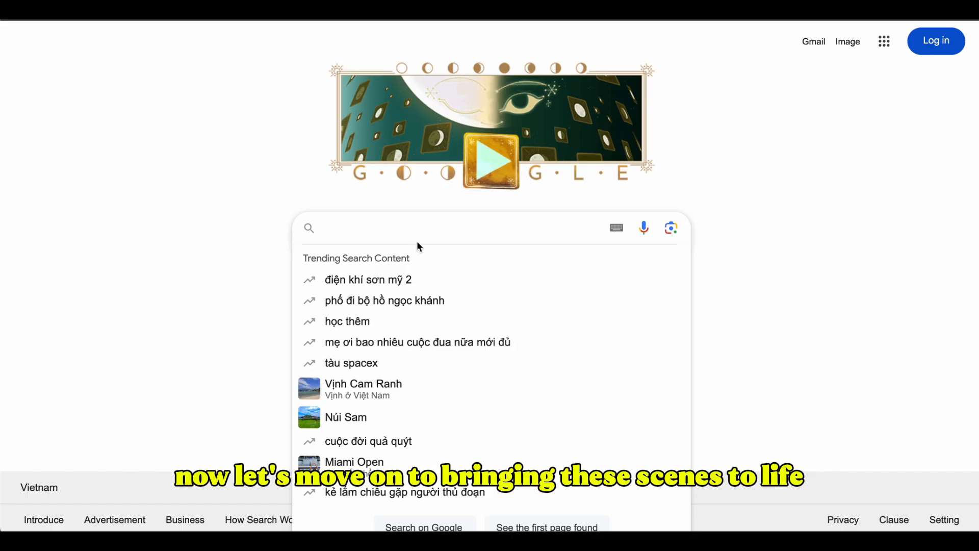
- Search Google for "leonardo ai", open the Leonardo.Ai website and look through its homepage
text(leonardo ai)
key(Return)
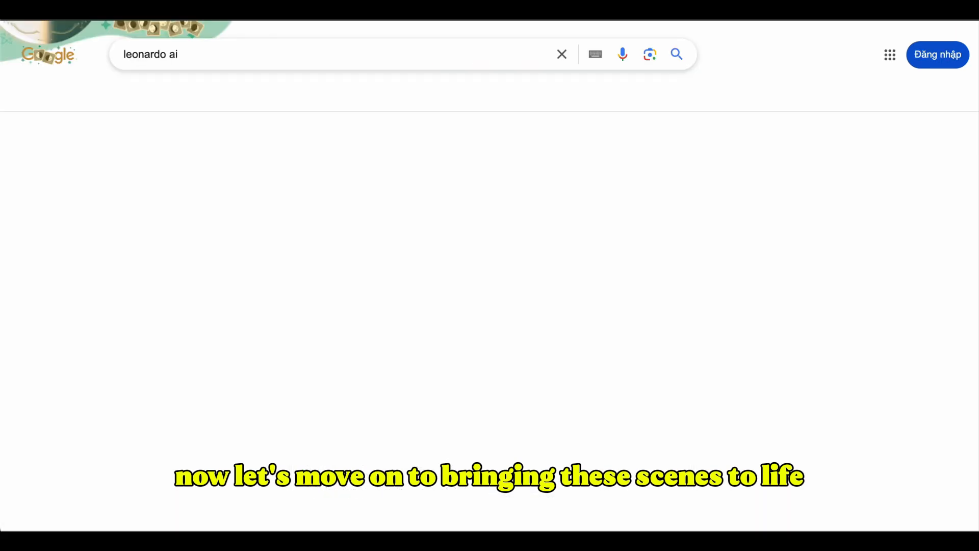
click(139, 175)
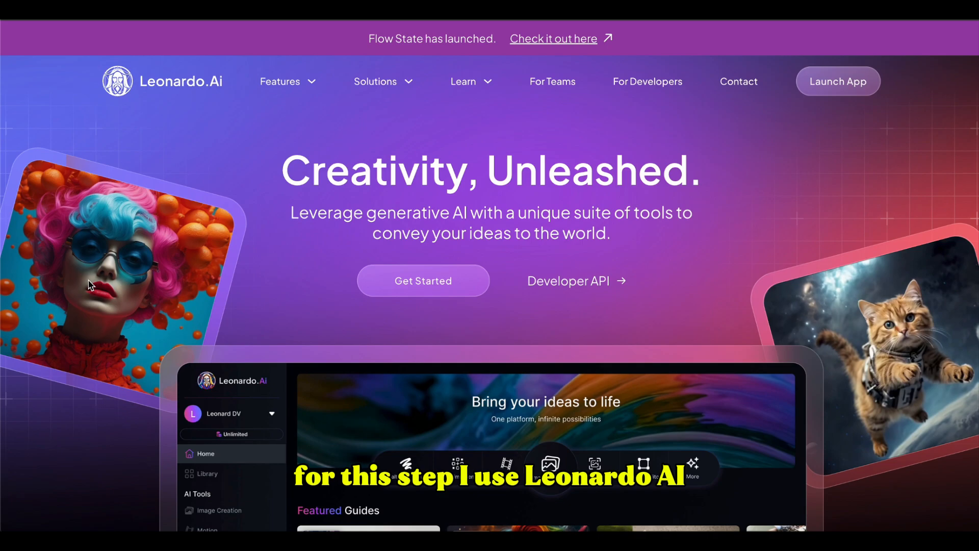
scroll(202, 249, down, 4)
scroll(202, 249, down, 10)
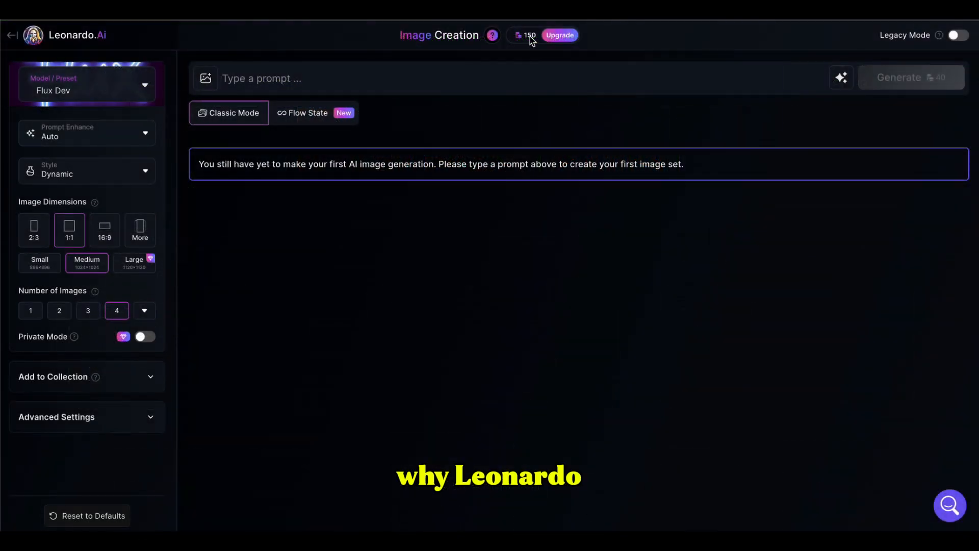
- Check the token balance on Leonardo.Ai's Image Creation page and inspect a community creation on the home page
click(529, 37)
mouse_move(649, 58)
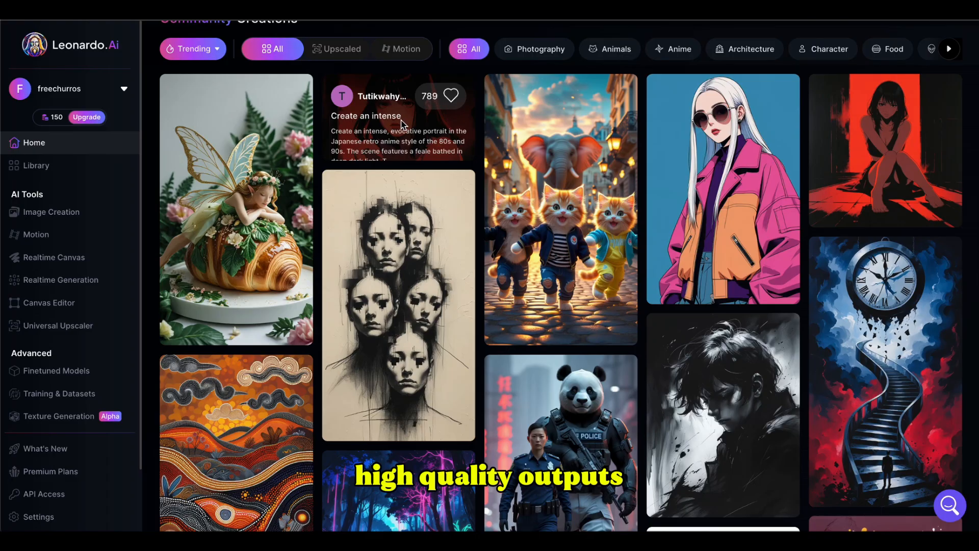
click(358, 156)
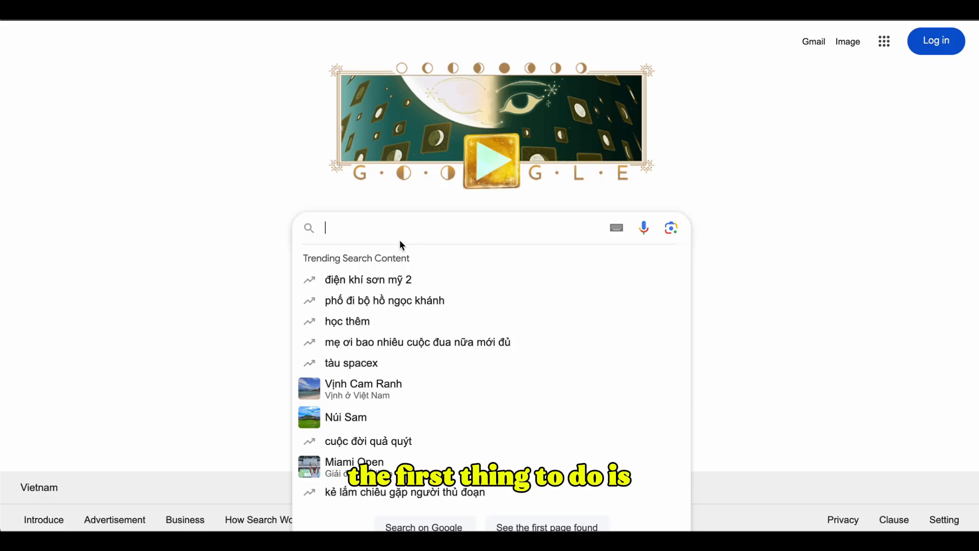
- Repeat the Google search for "leonardo ai" and open the official Leonardo.Ai site from the first result
text(leonardo ai)
key(Return)
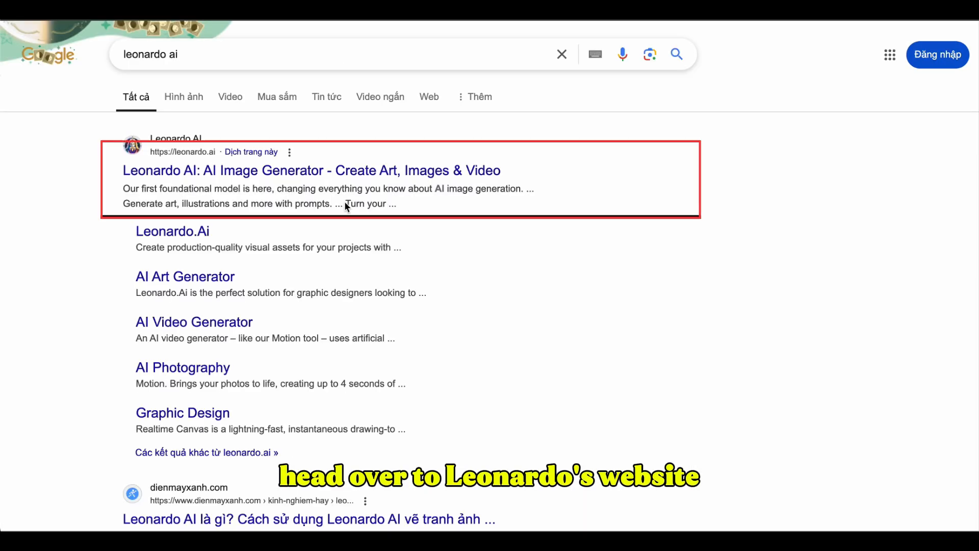
click(140, 176)
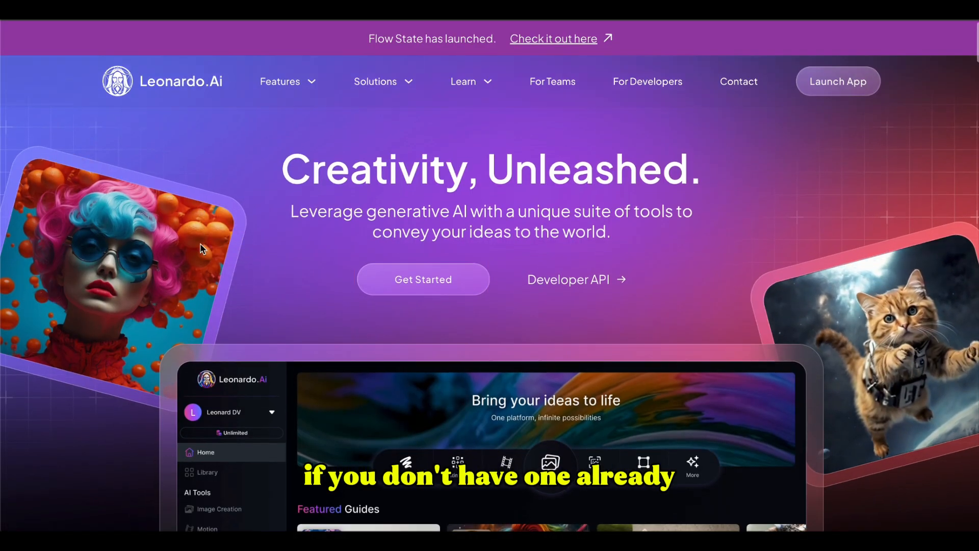
scroll(203, 249, down, 4)
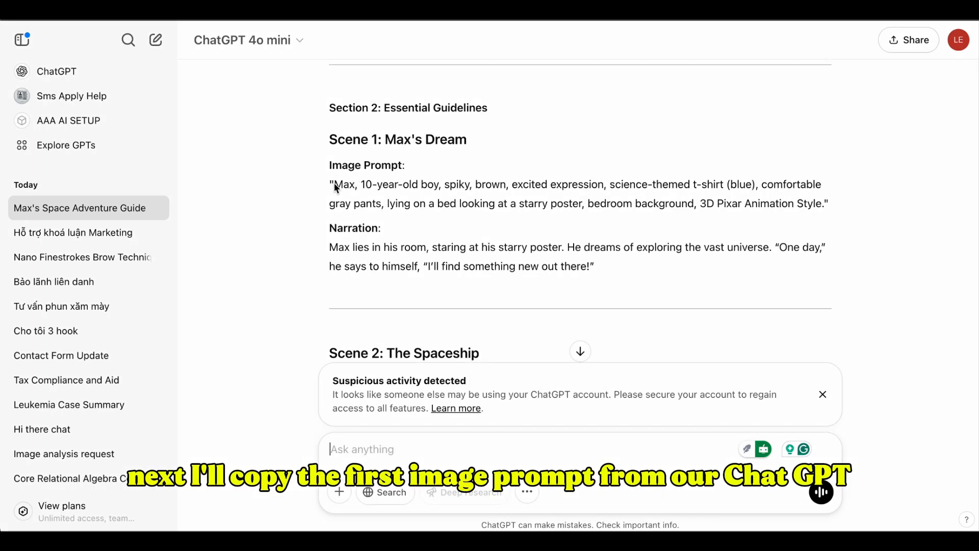
- Copy the Scene 1 image prompt from the ChatGPT answer and paste it as the prompt in Leonardo.Ai's Flow State
drag(333, 184, 824, 209)
key(ctrl+c)
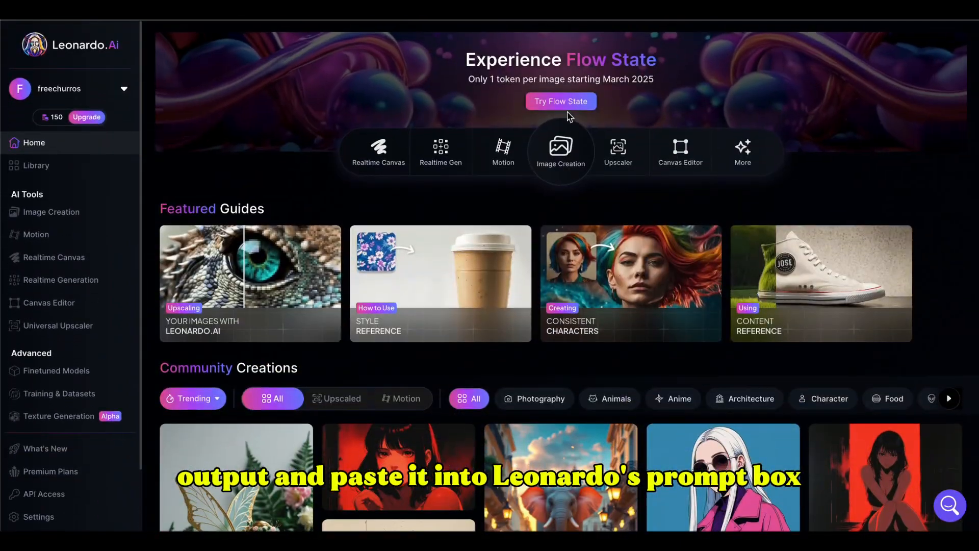
click(558, 101)
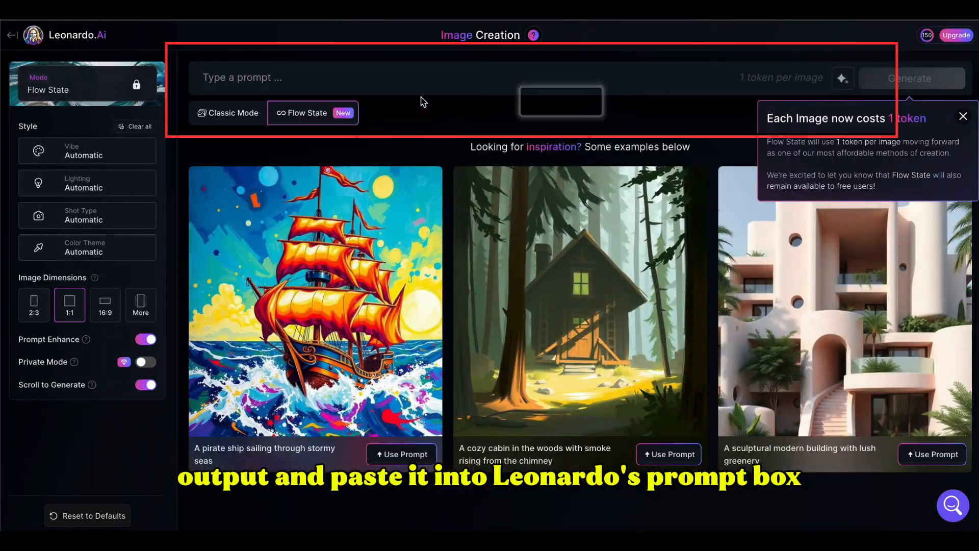
key(ctrl+v)
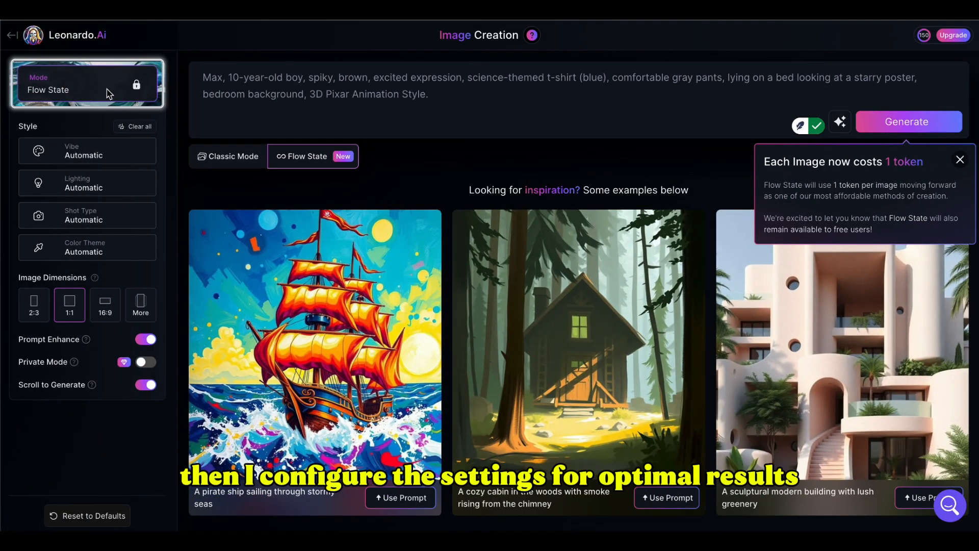
- Configure image creation in Classic Mode with the Phoenix 1.0 model and Prompt Enhance set to Off
click(210, 156)
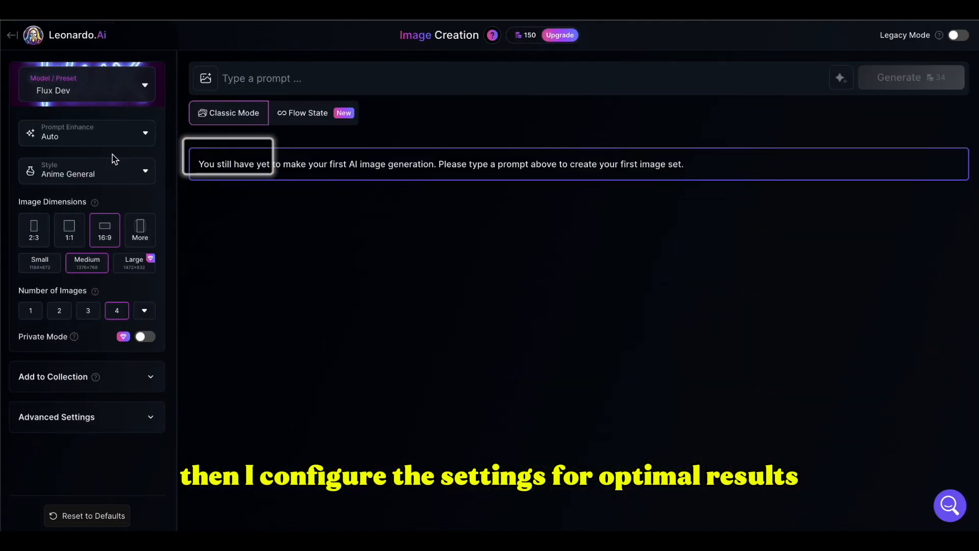
click(147, 98)
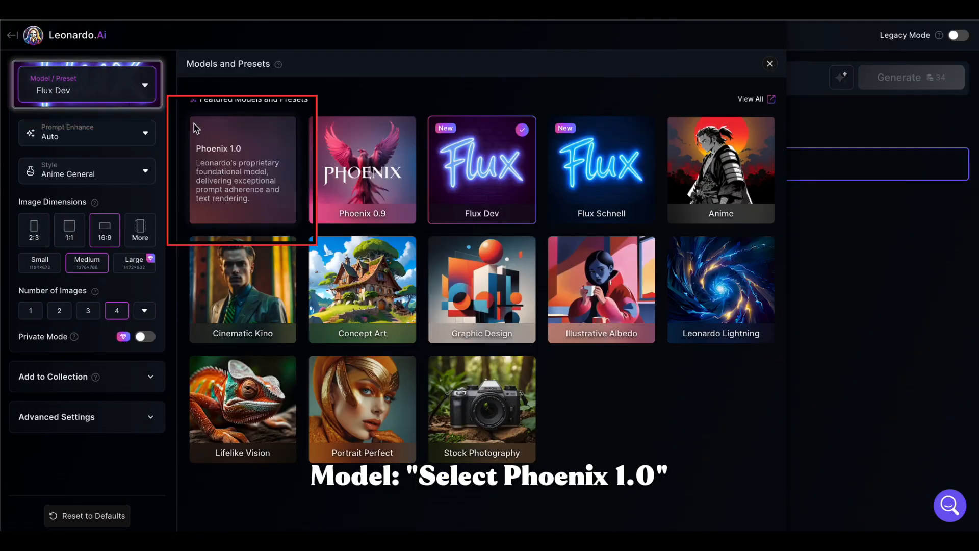
click(243, 164)
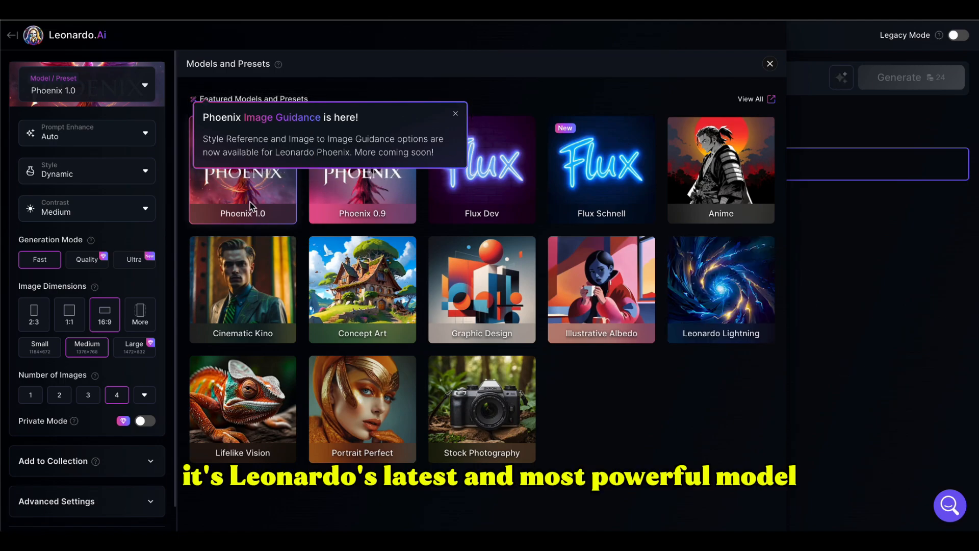
click(770, 63)
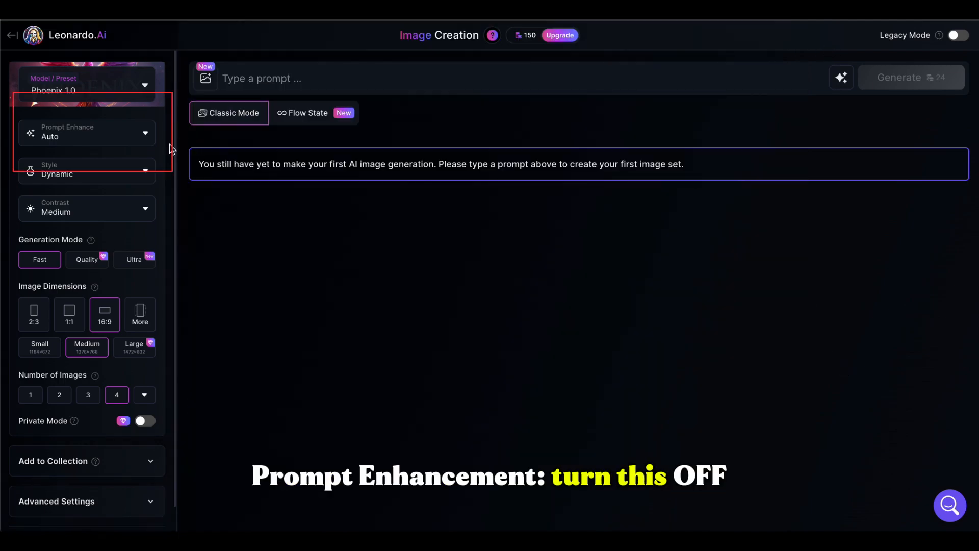
click(148, 142)
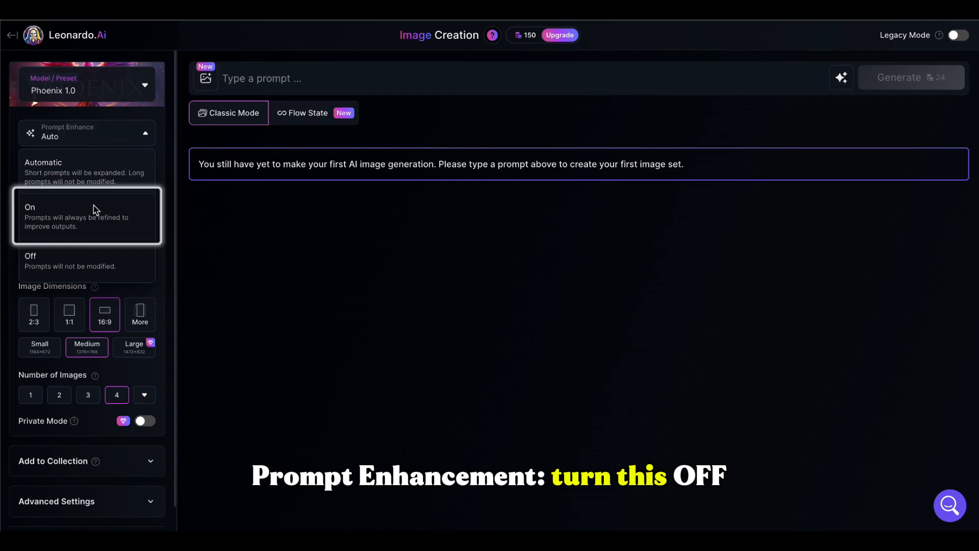
click(75, 262)
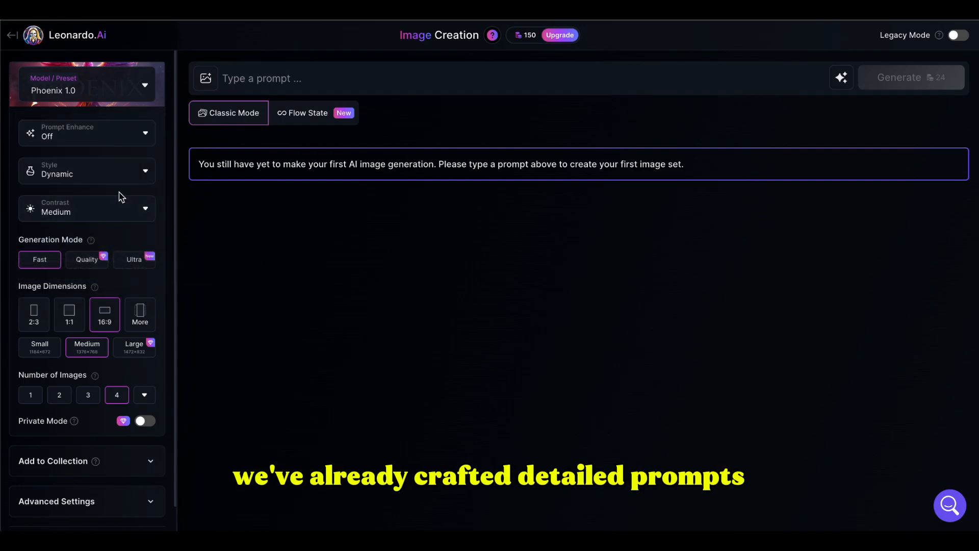
- Review the image settings for Dynamic style, Fast generation mode, 16:9 dimensions, Medium size and four images
click(143, 179)
scroll(95, 261, down, 1)
click(59, 284)
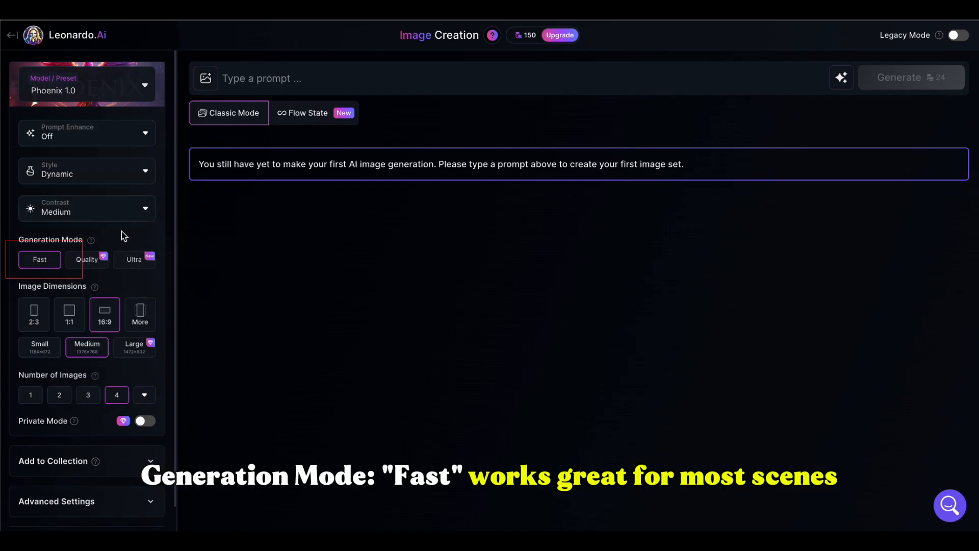
scroll(139, 241, down, 1)
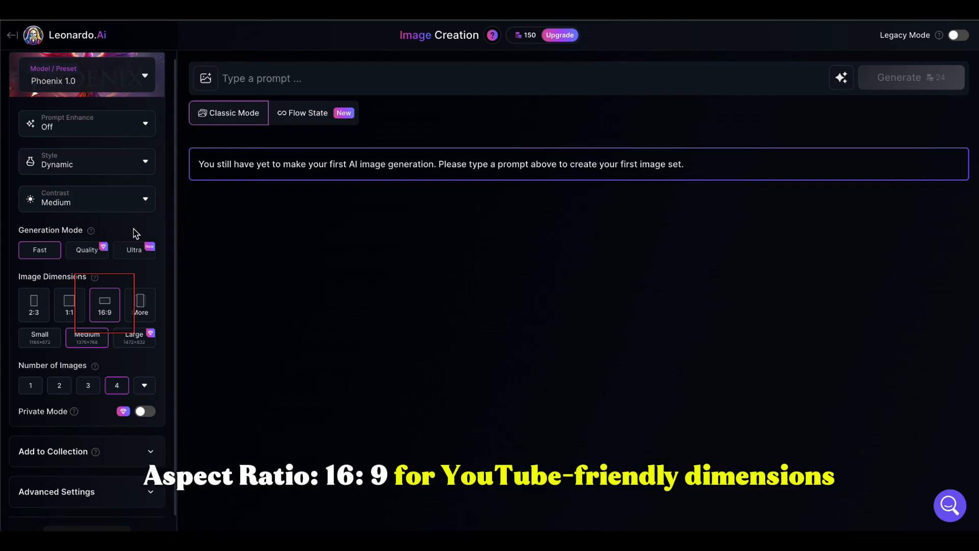
scroll(135, 234, down, 1)
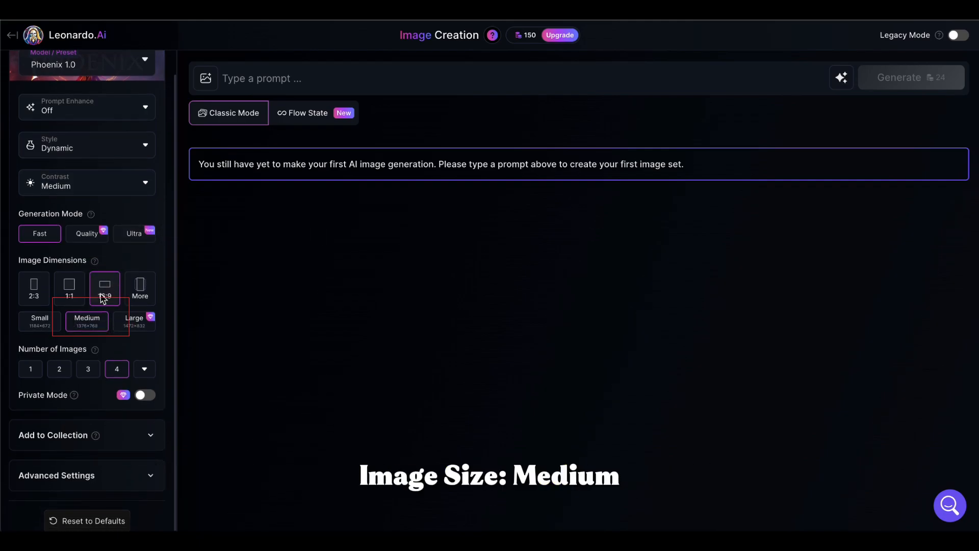
scroll(103, 299, down, 1)
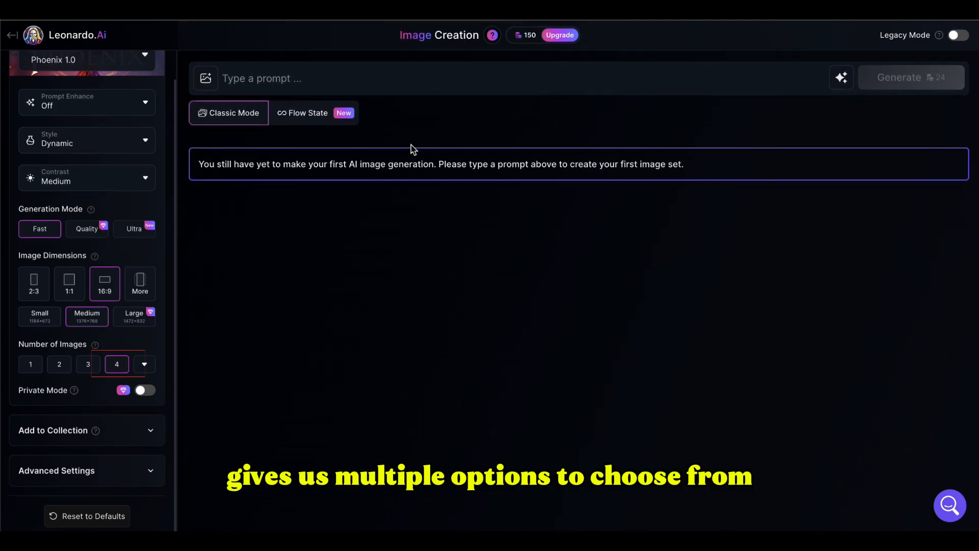
- Generate four images from the Scene 1 prompt of Max lying on his bed and select the fourth image
click(339, 78)
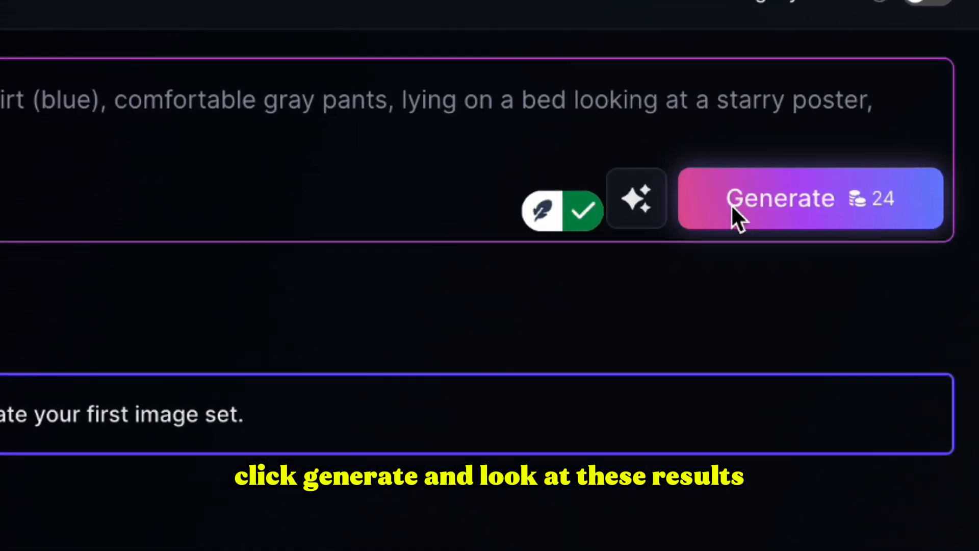
click(879, 79)
click(729, 203)
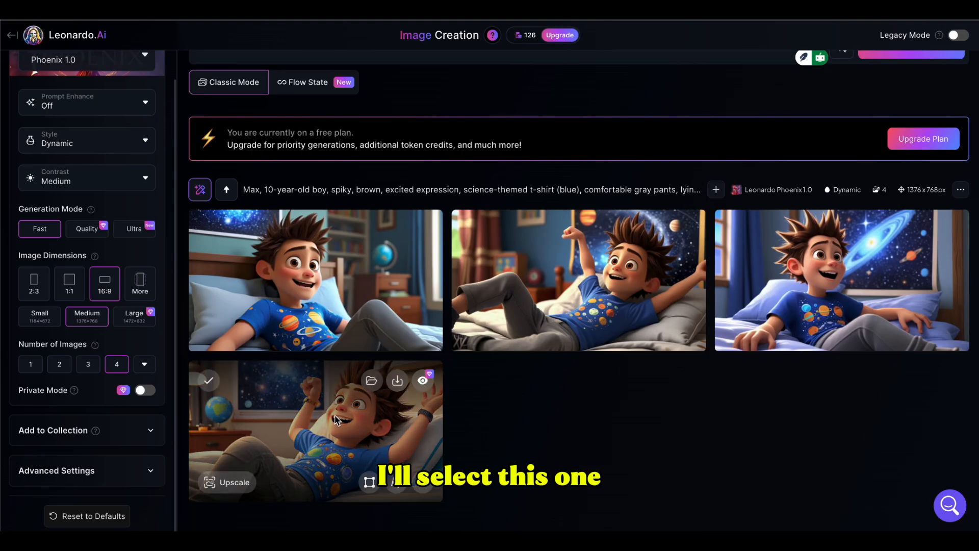
click(312, 421)
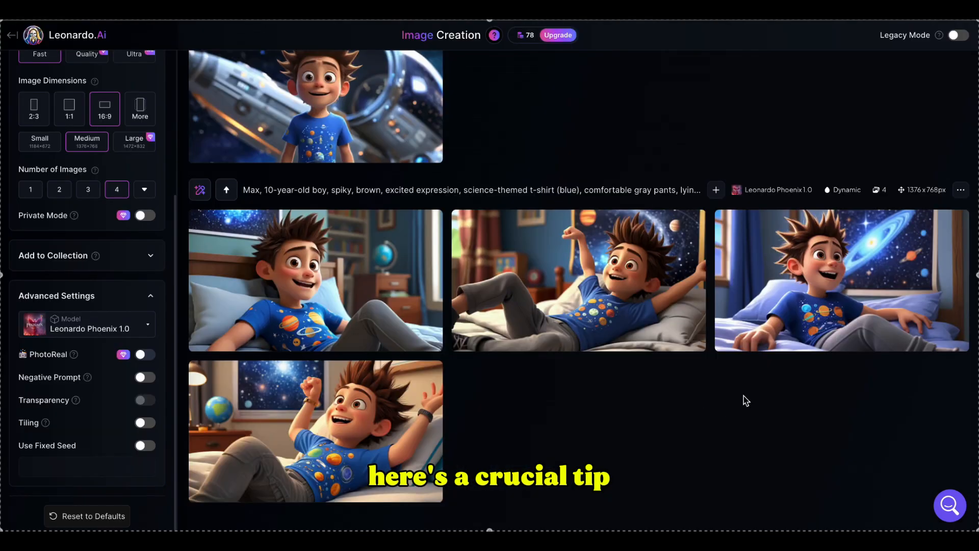
click(961, 190)
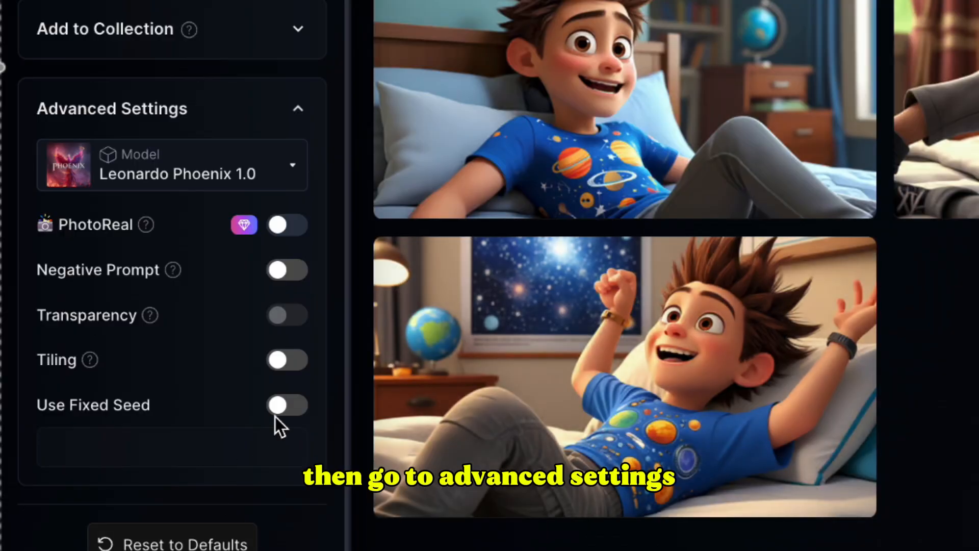
click(292, 405)
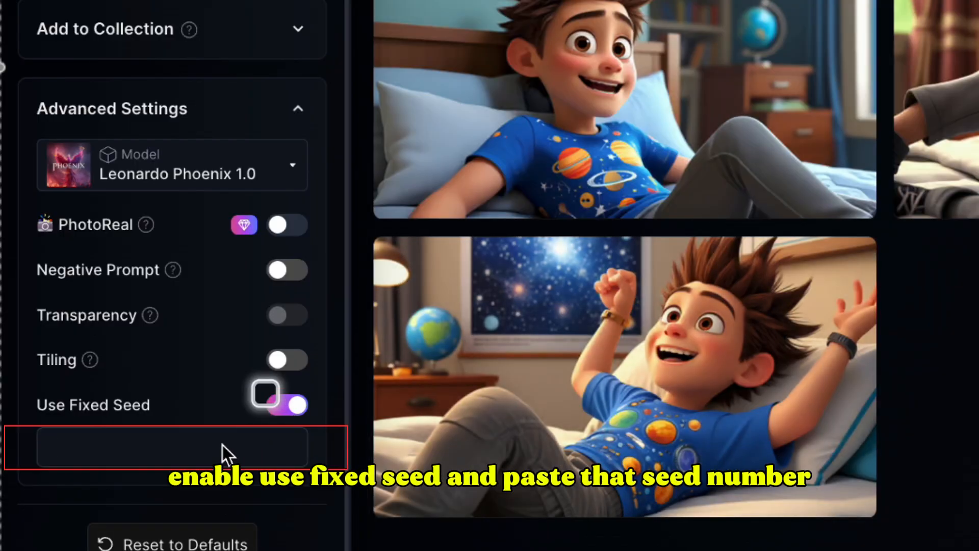
click(222, 445)
key(ctrl+v)
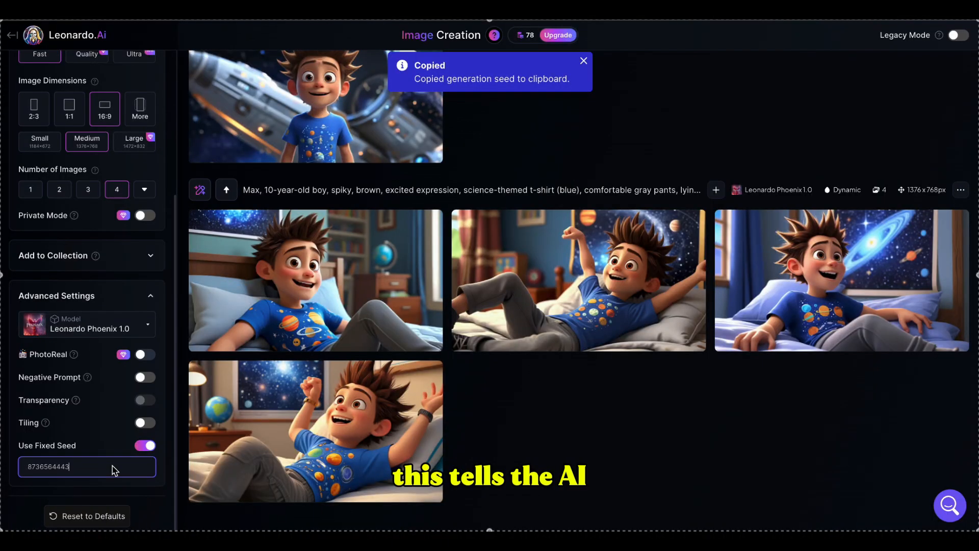
click(160, 494)
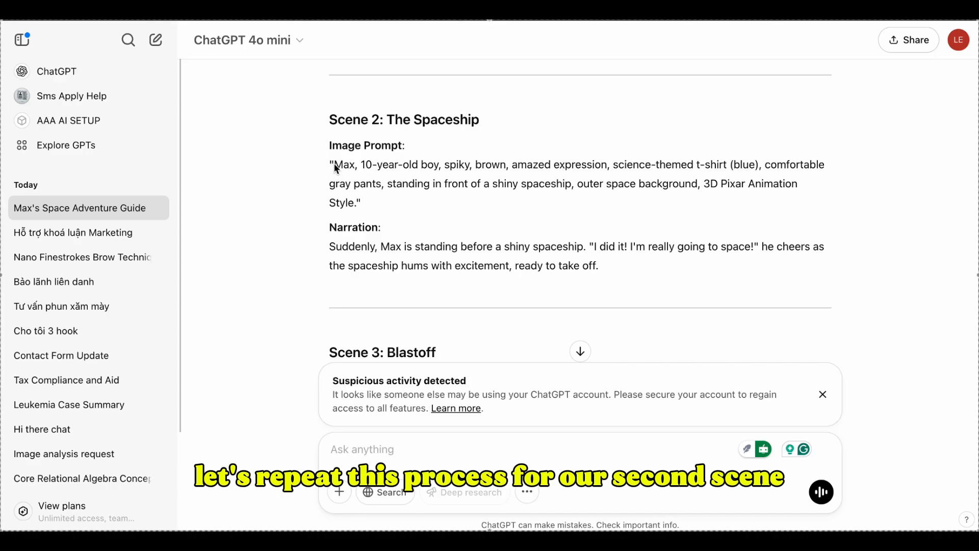
- Copy the Scene 2 spaceship image prompt from the ChatGPT answer and generate a new image set from it in Leonardo.Ai
drag(334, 164, 357, 203)
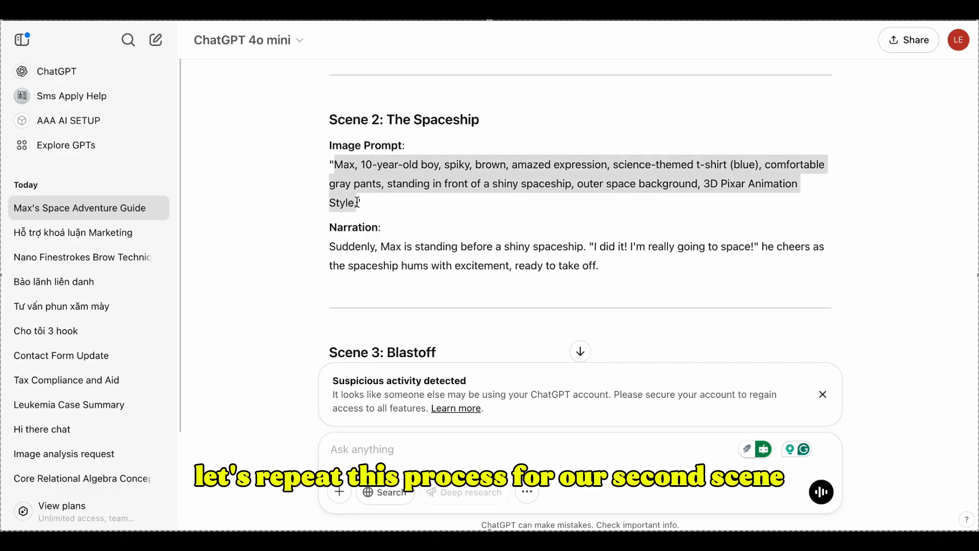
right_click(413, 183)
click(431, 207)
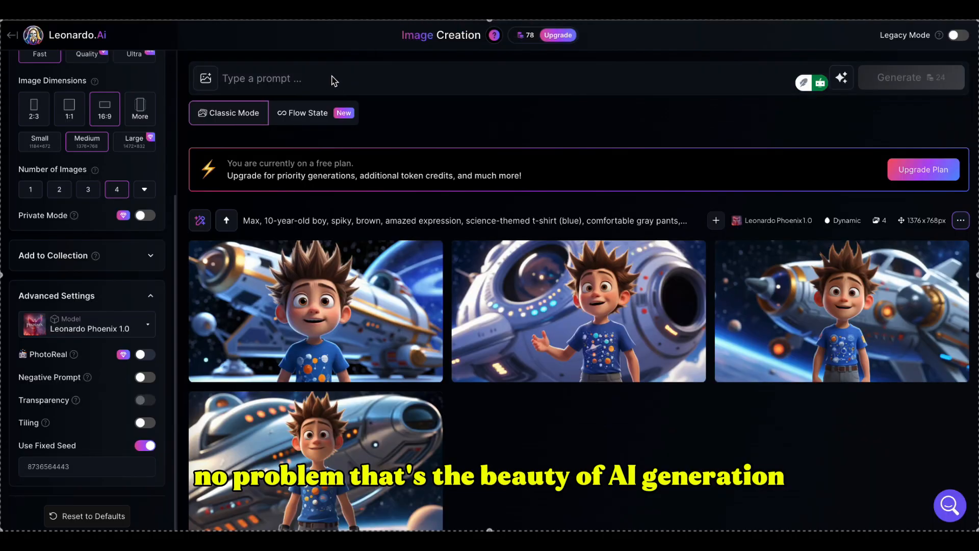
click(331, 77)
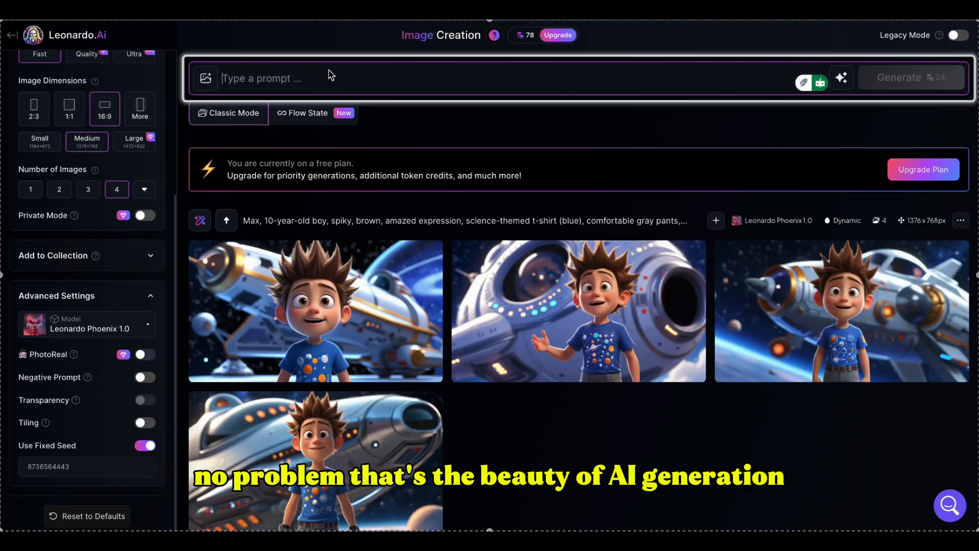
key(ctrl+v)
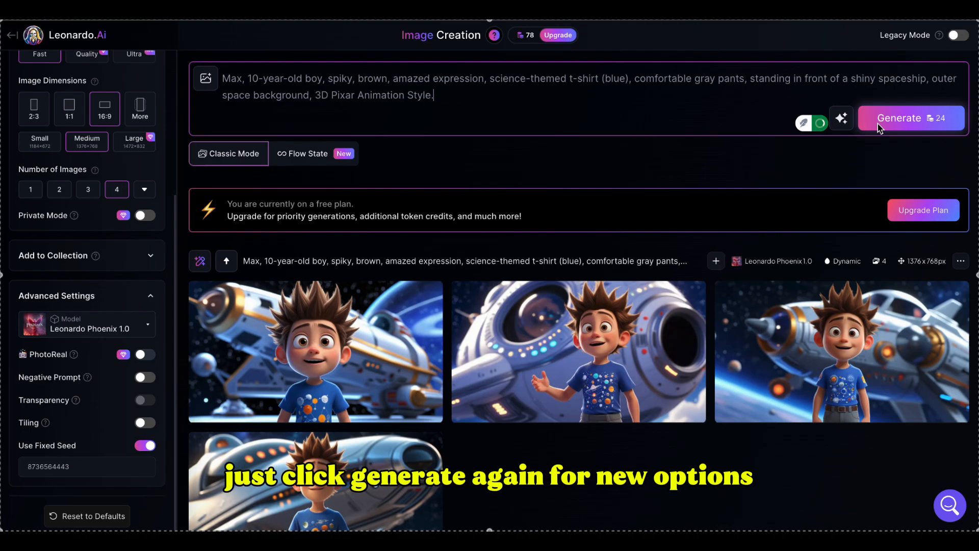
click(880, 119)
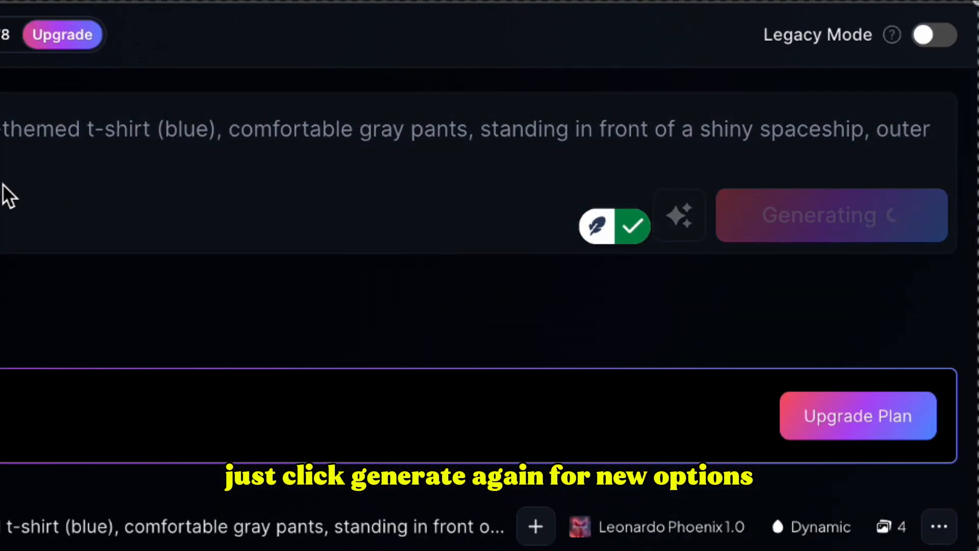
- Copy the Scene 3 Blastoff image prompt from ChatGPT, replace the Scene 2 prompt in Leonardo.Ai with it and generate the images
drag(334, 139, 772, 175)
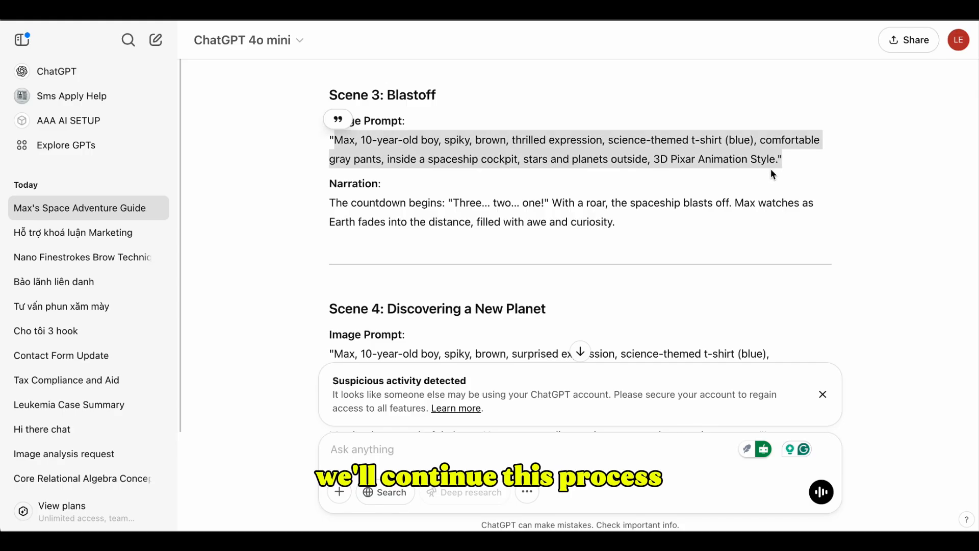
right_click(657, 139)
click(678, 166)
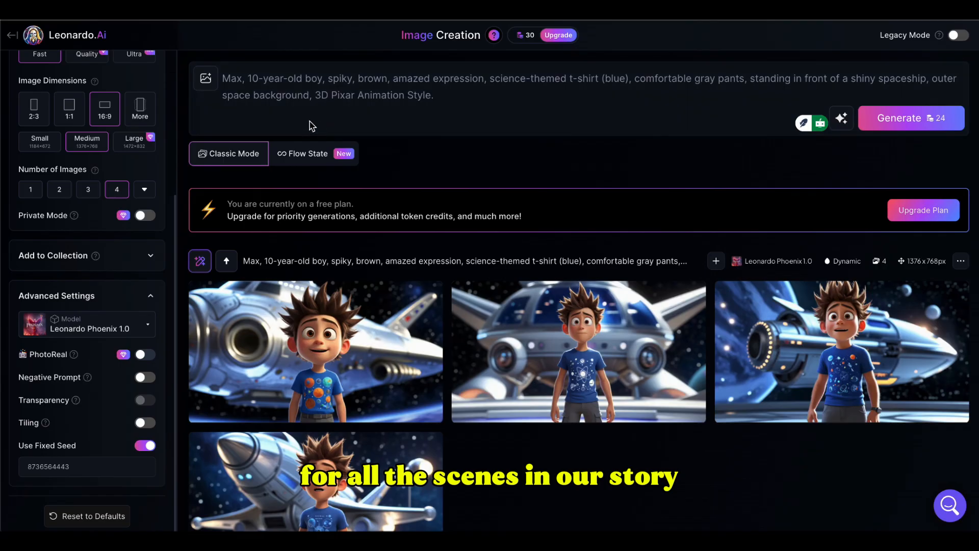
key(ctrl+a)
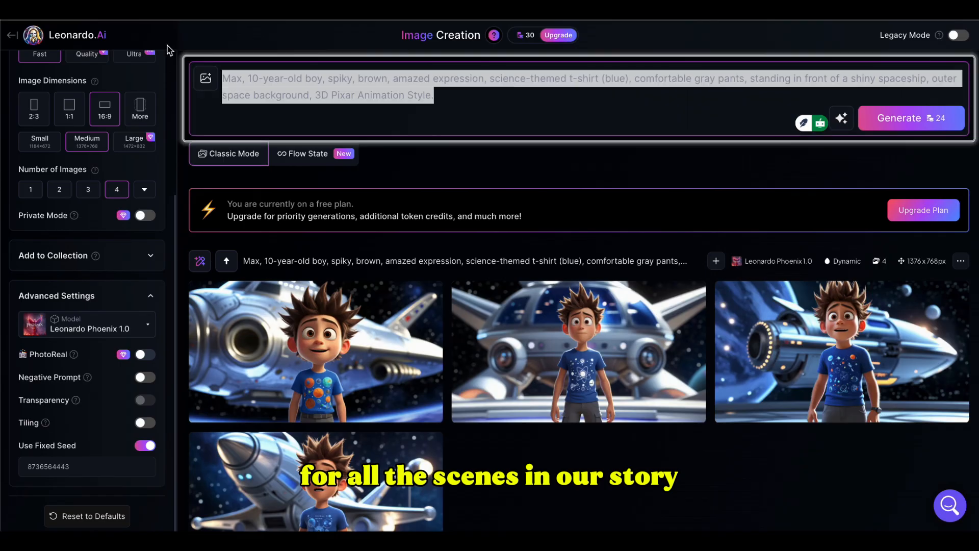
key(ctrl+v)
click(917, 112)
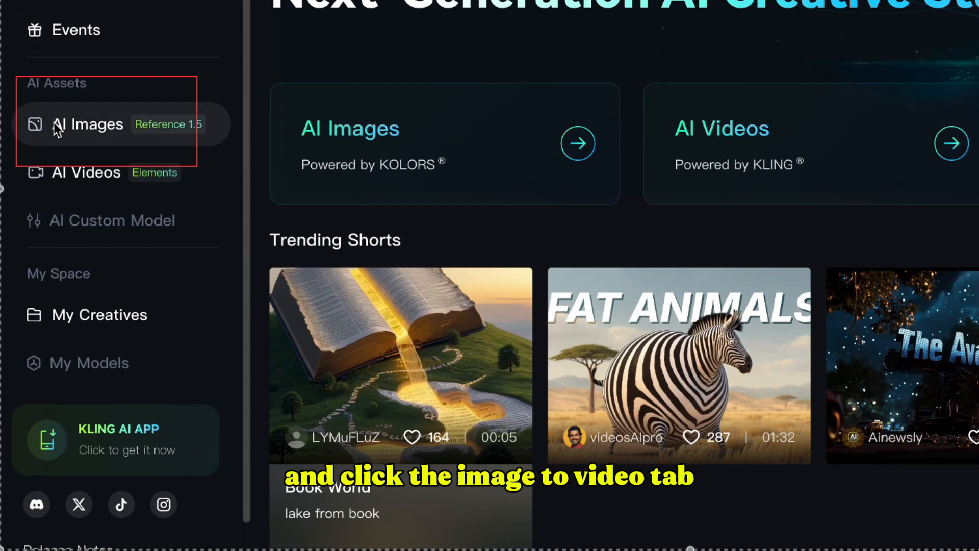
- Open AI Images in Kling AI, look through the Text to Image options and dismiss the reference image tip
click(55, 146)
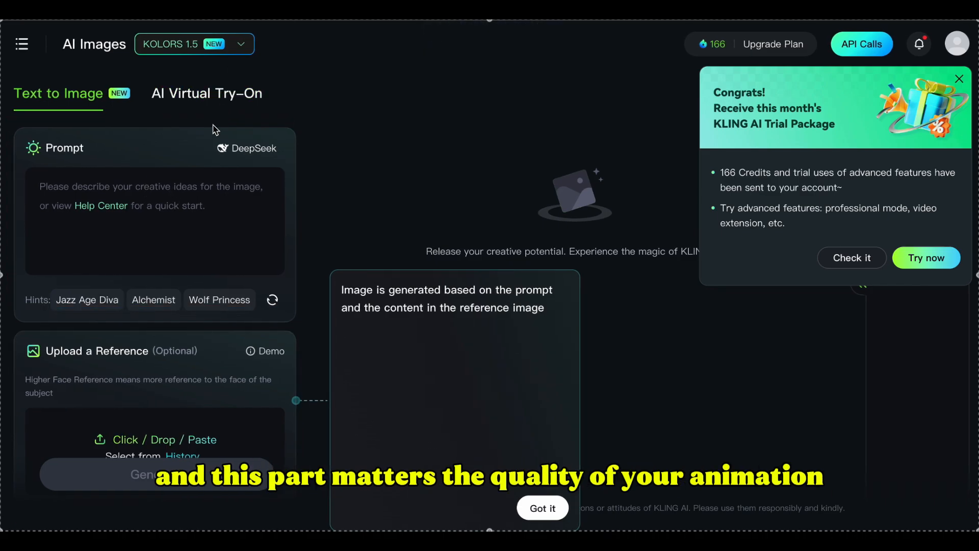
scroll(213, 142, down, 1)
scroll(213, 143, down, 2)
scroll(213, 142, up, 3)
click(543, 510)
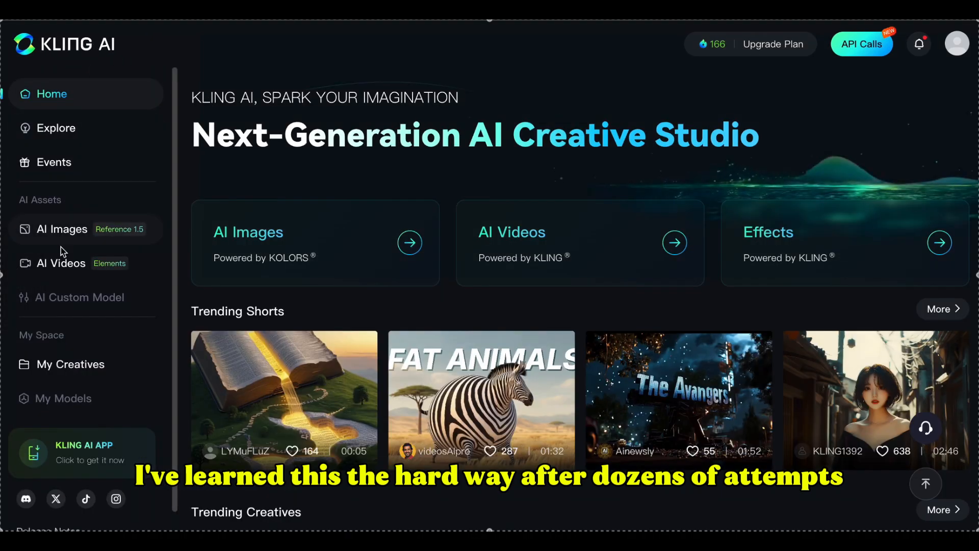
- In AI Videos, prompt for a slow camera zoom on the boy's face with widening eyes, sparkles in the starry poster and subtle bedroom light changes
click(60, 261)
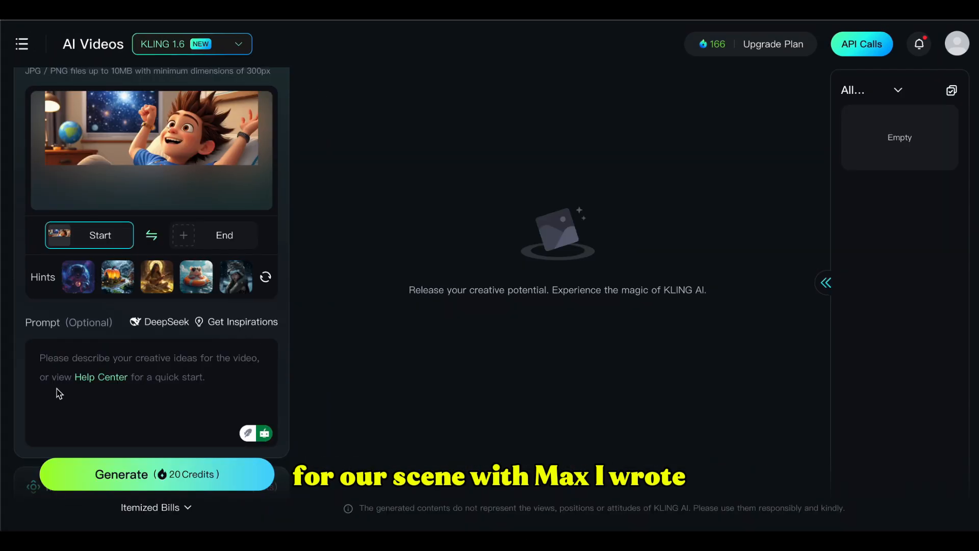
click(56, 377)
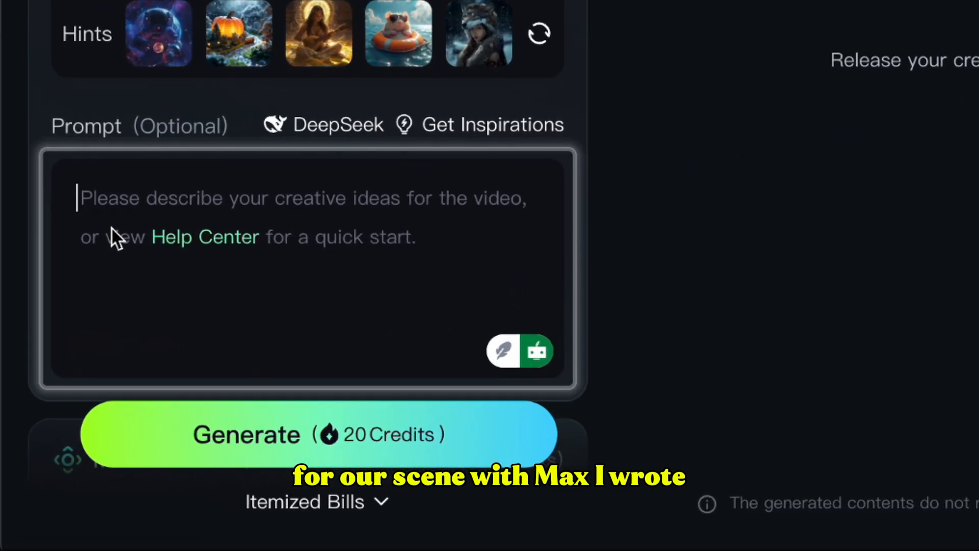
text(camera slowly zooms in on the boy's)
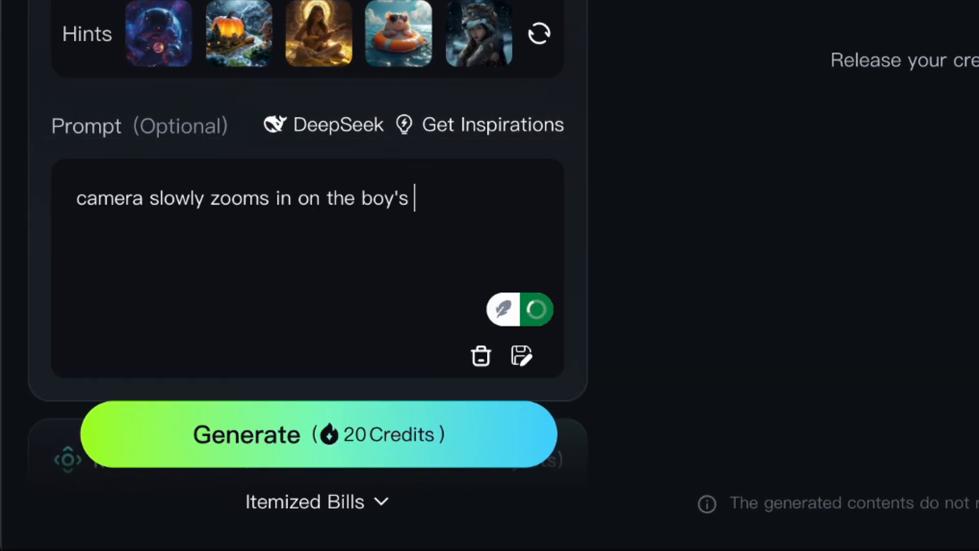
text( face as his eyes widen with wonders)
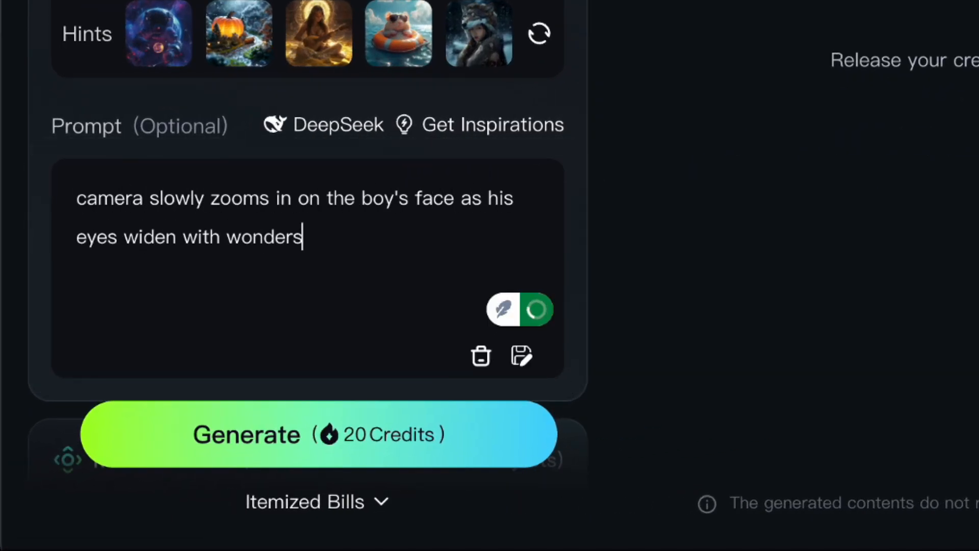
text(, gentle sparkles appear)
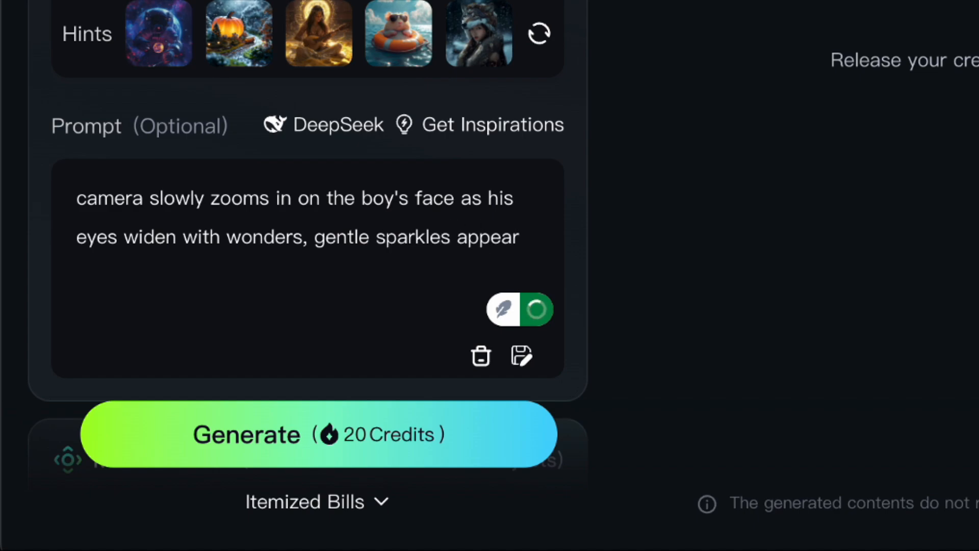
text( in the starry poster)
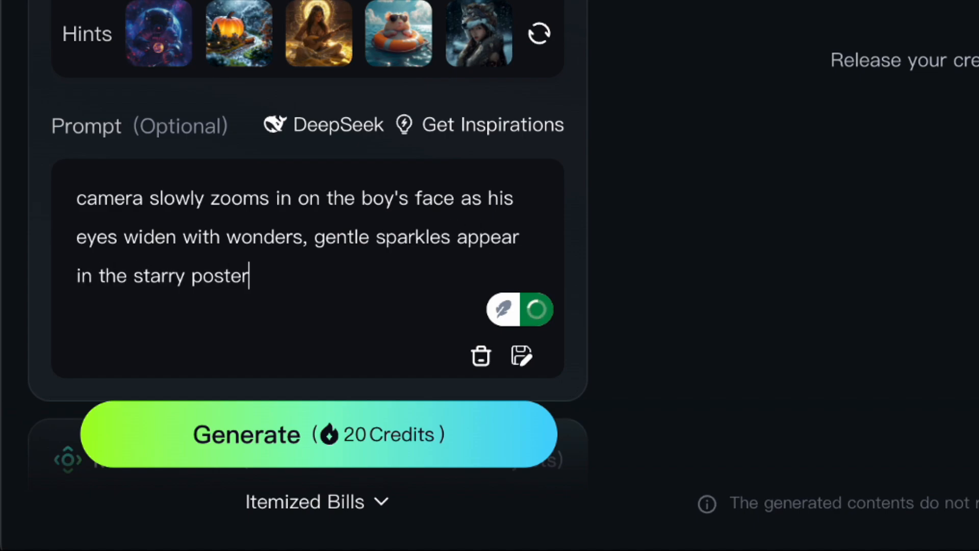
text( near his bed, soft am)
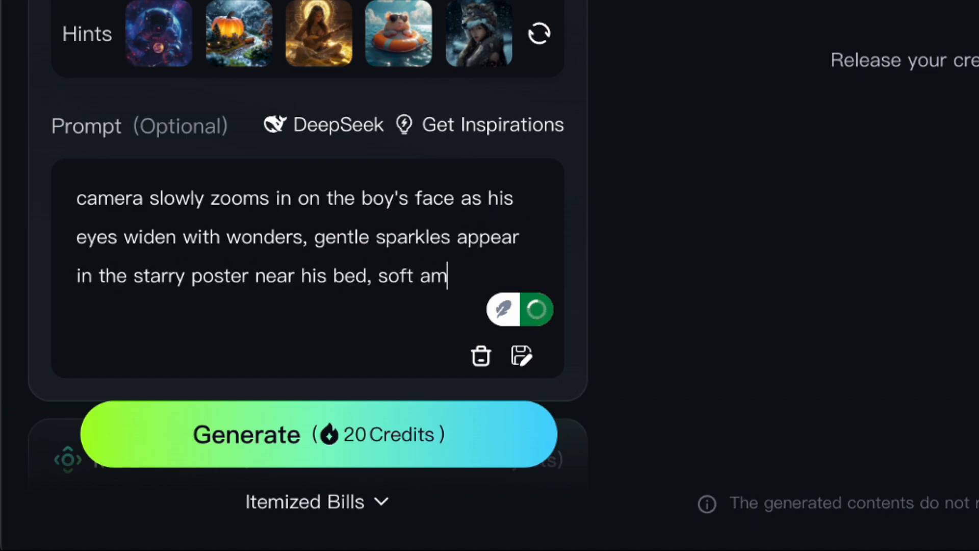
text(bient movement in the bedroom with subtle )
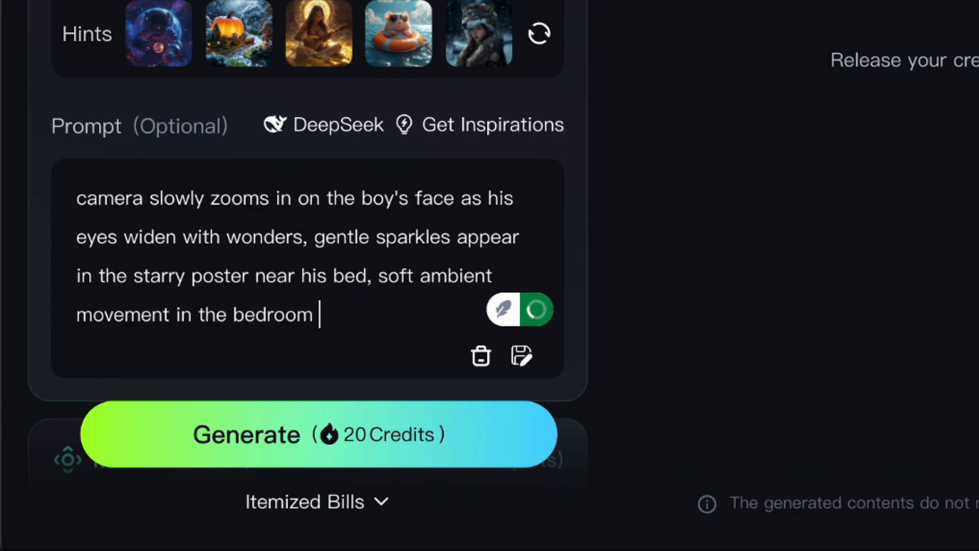
text(light)
text( changes)
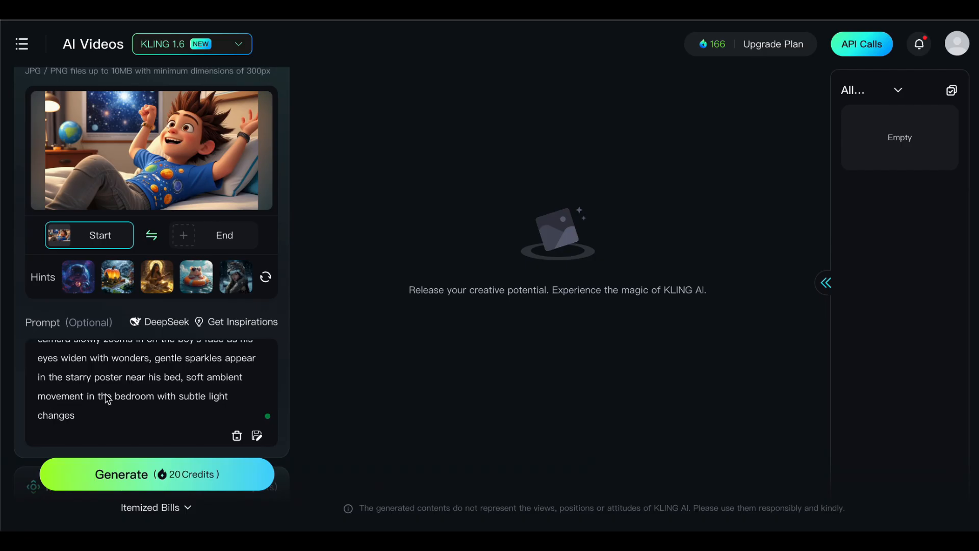
- Review the video settings below the prompt, covering the Creativity/Relevance balance, the generation mode and the clip duration
scroll(108, 400, down, 2)
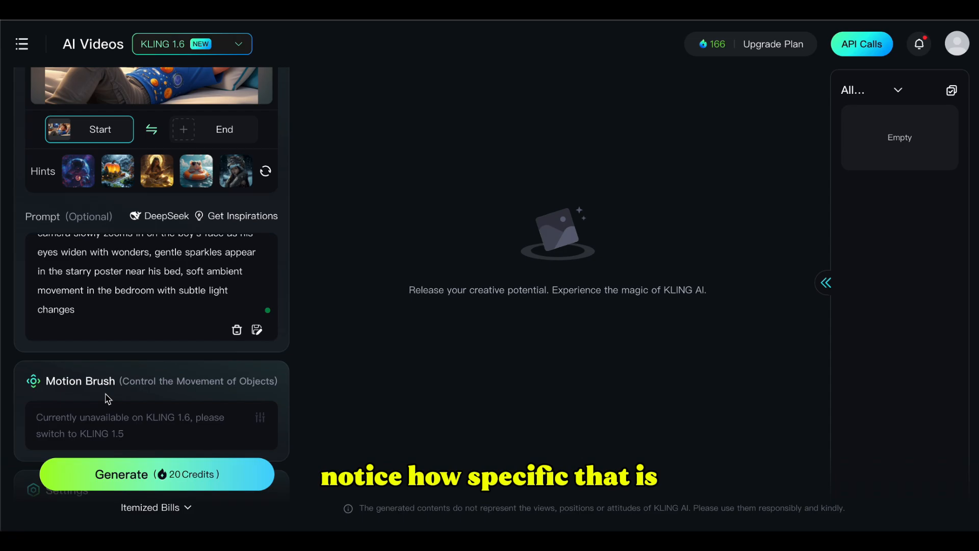
scroll(107, 399, down, 5)
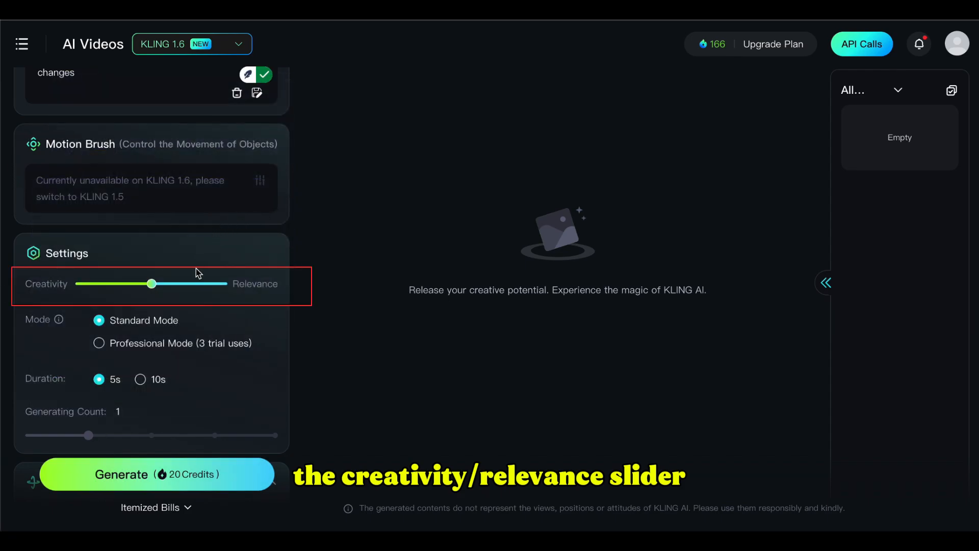
scroll(198, 274, down, 1)
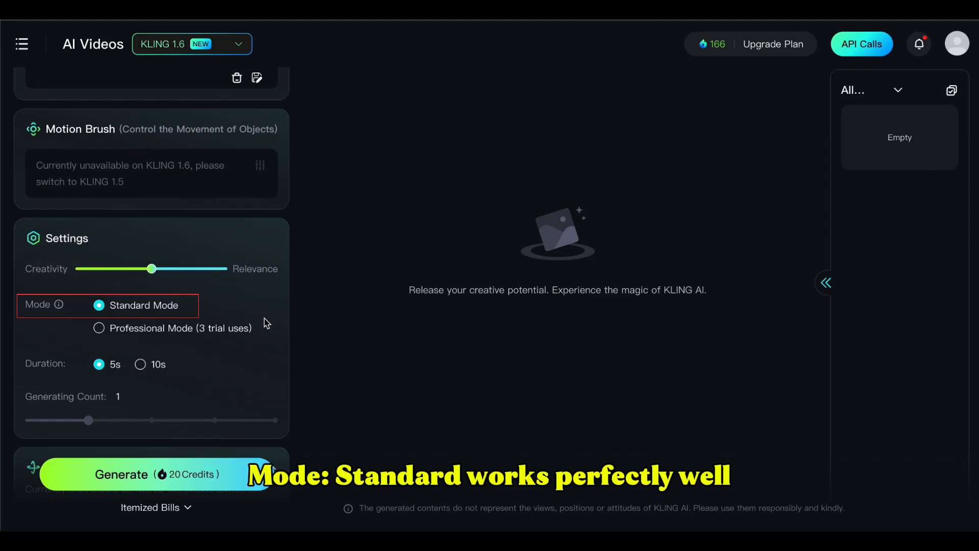
scroll(265, 318, down, 1)
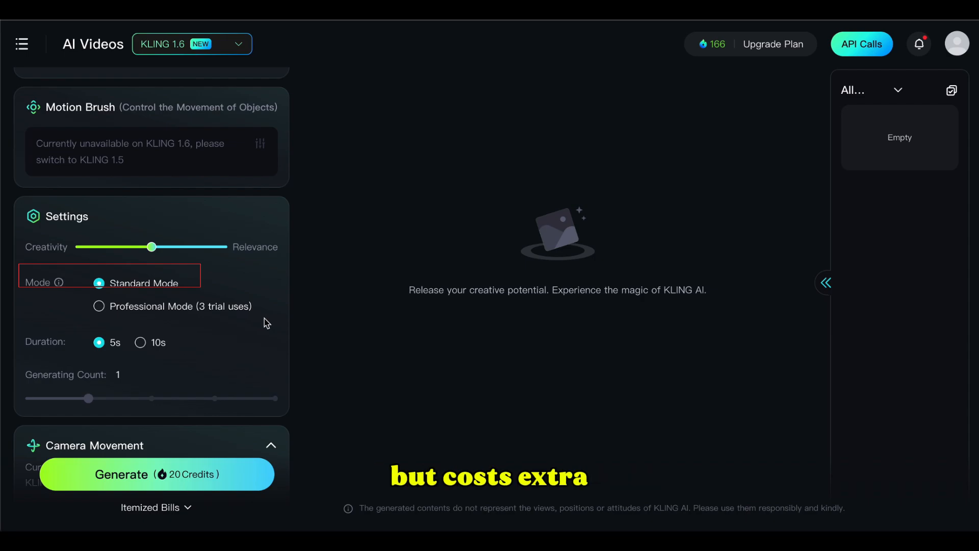
click(141, 342)
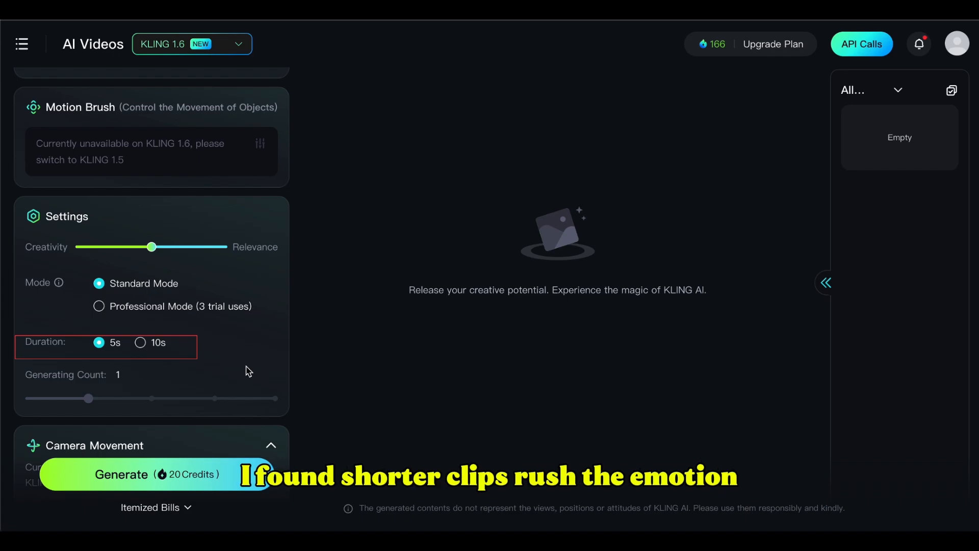
- Set the negative prompt to "jerky movement, distortion, glitching" and generate the video of the boy in his bedroom
scroll(246, 367, down, 6)
click(163, 347)
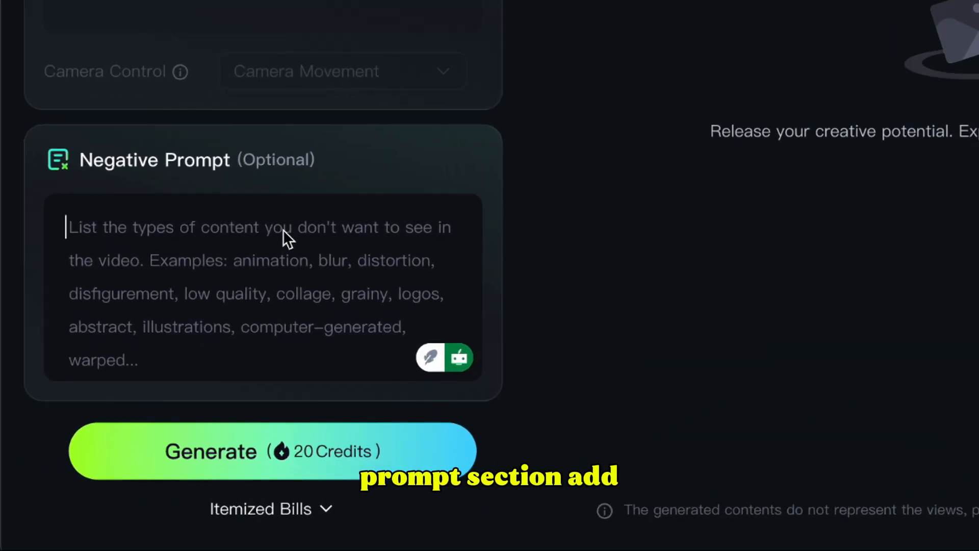
text(jerky movement,)
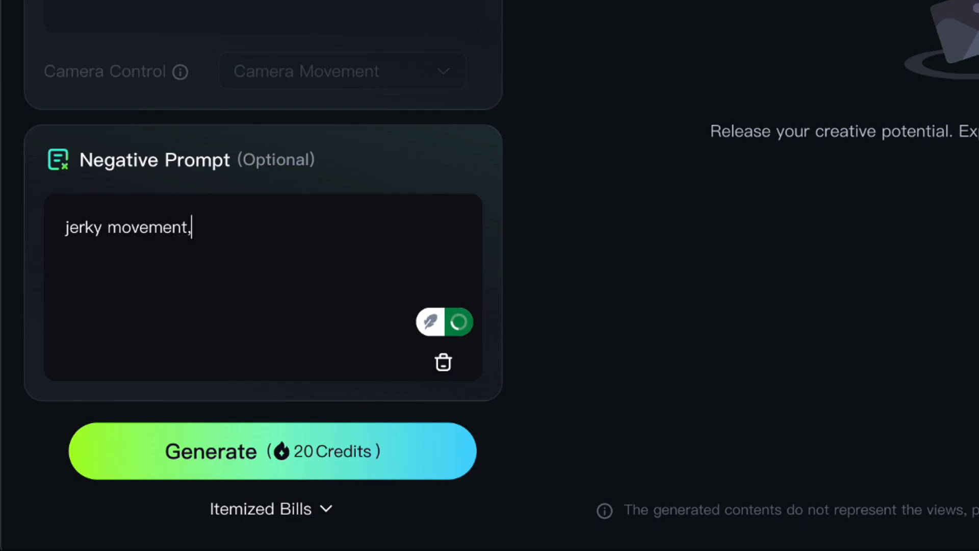
text( distortion, glitching)
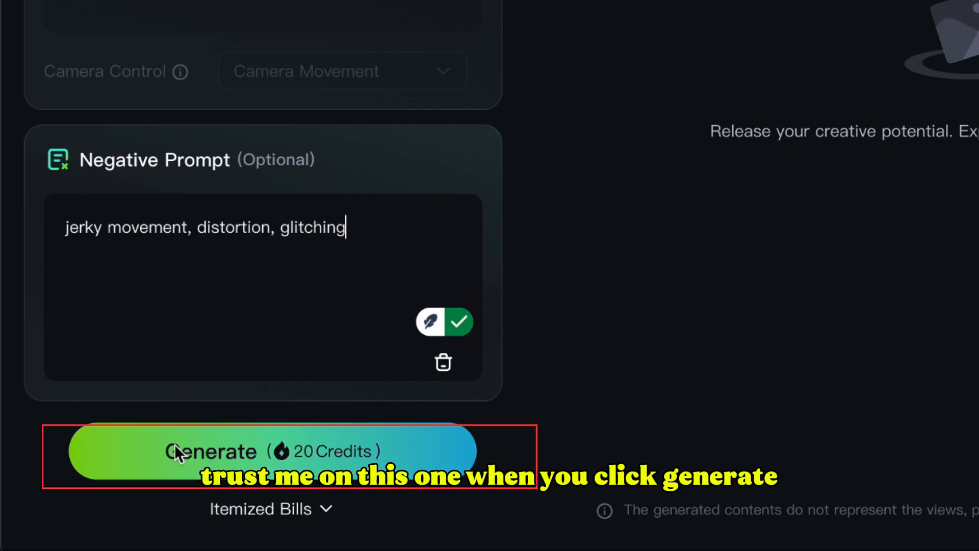
click(174, 445)
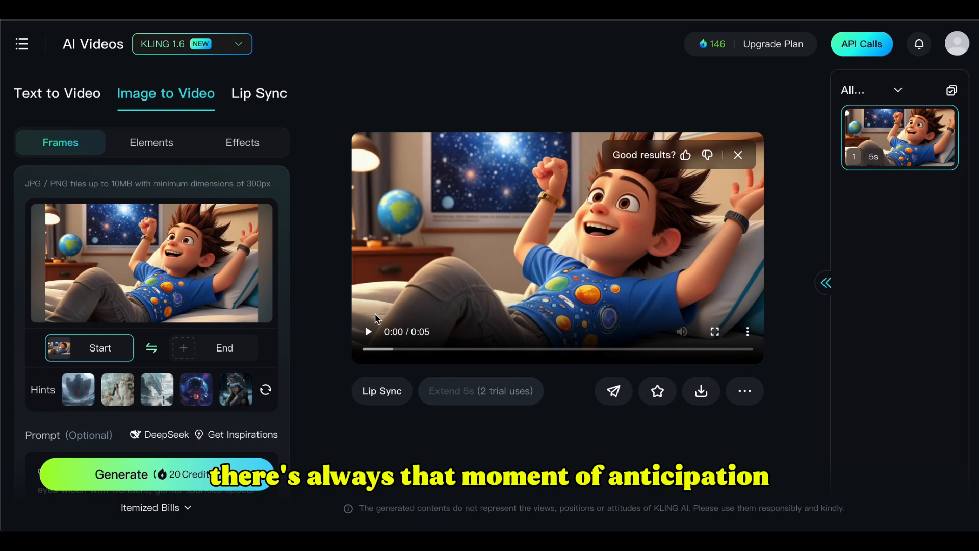
- Play the generated clip of the boy in his bedroom and download it
click(368, 329)
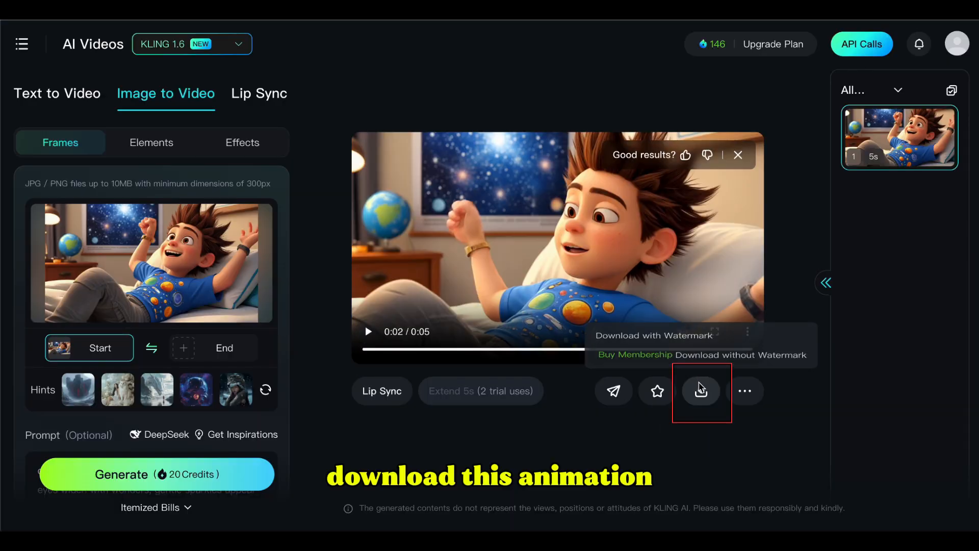
click(699, 389)
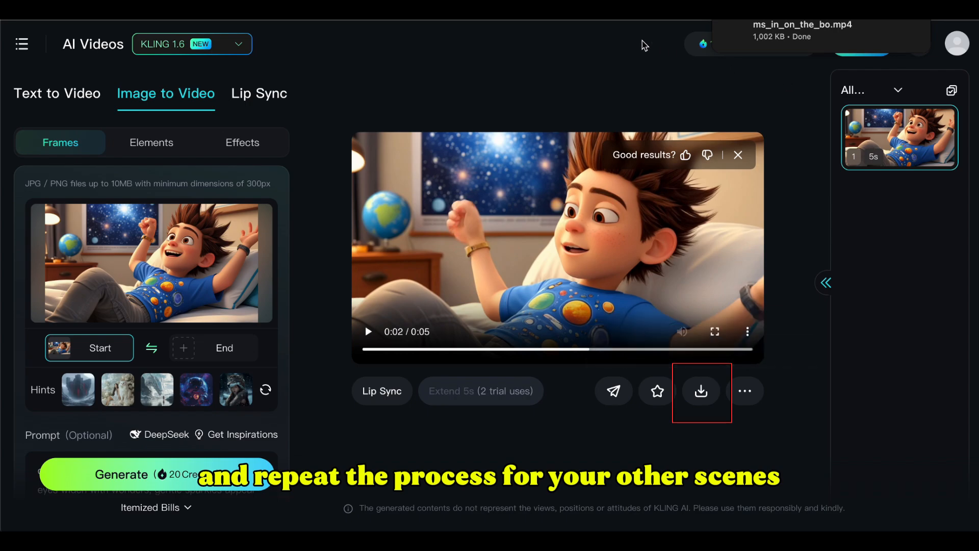